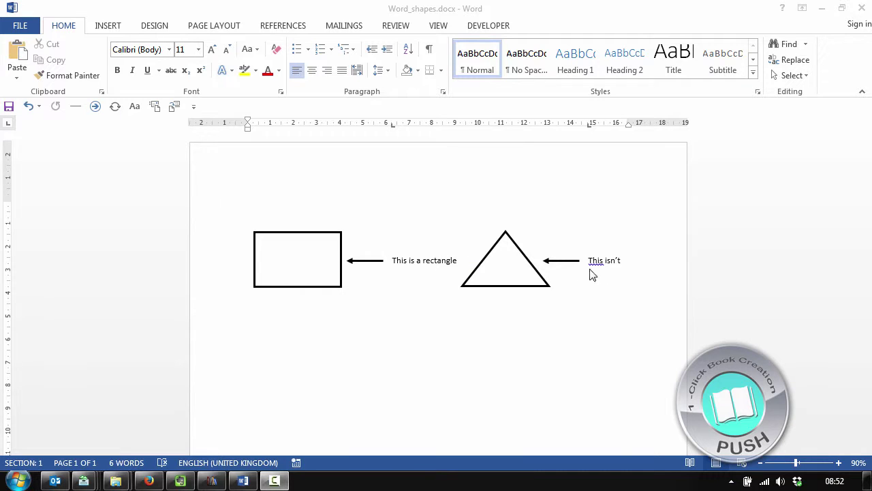
# Show the paragraph marks and other hidden formatting symbols in the document.
pyautogui.click(430, 51)
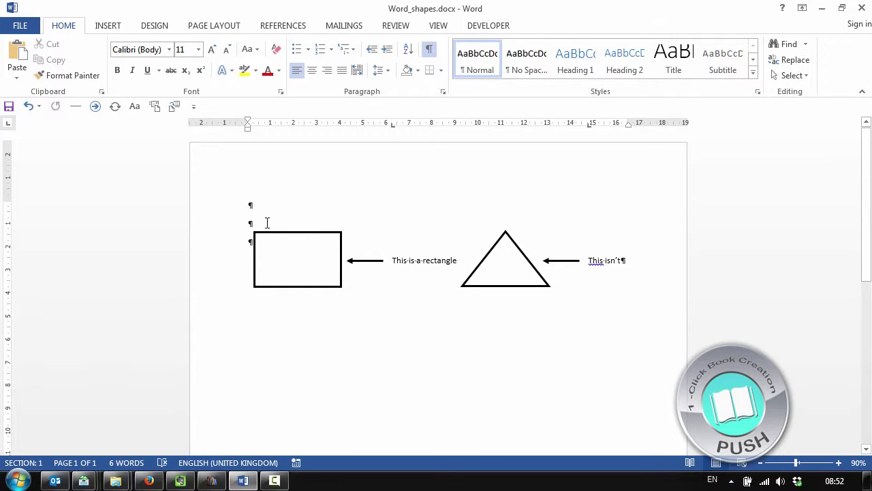
# Try adding a blank paragraph above the shapes to test how they move with the text, and undo it.
pyautogui.press('Return')
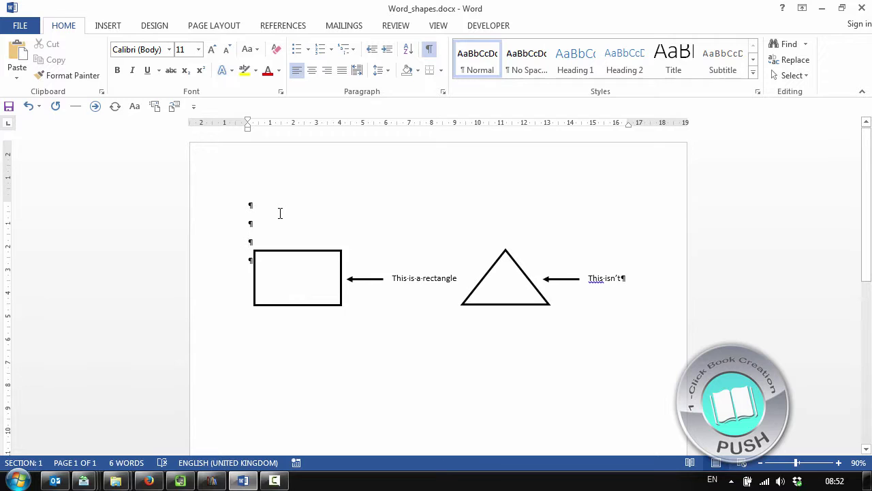
pyautogui.hotkey('ctrl', 'z')
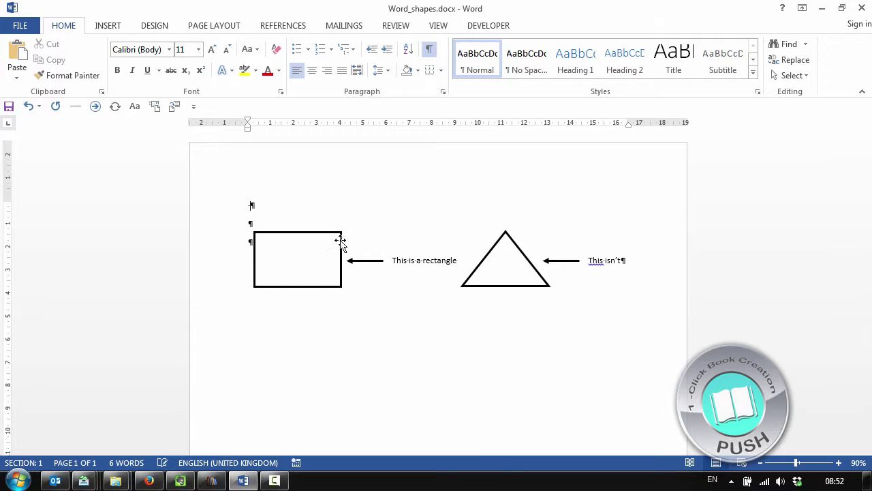
pyautogui.doubleClick(261, 204)
pyautogui.hotkey('ctrl', 'z')
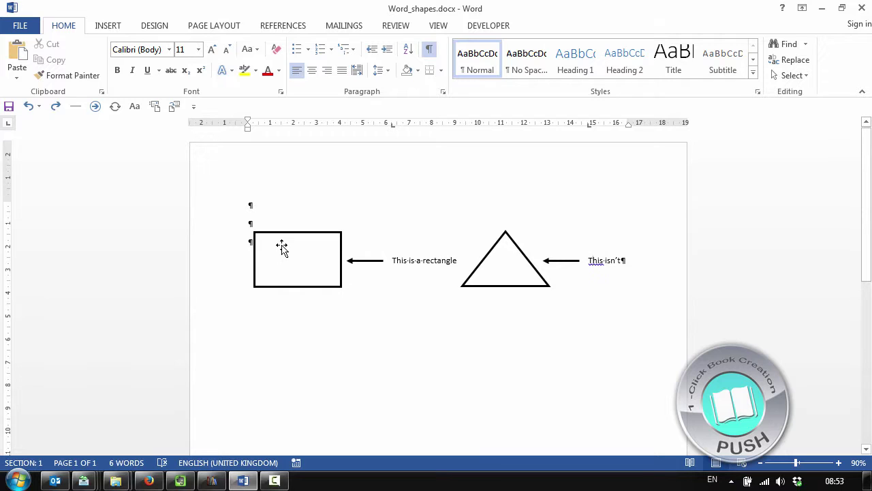
# Select the rectangle, the triangle and both arrows together and group them into one object.
pyautogui.click(309, 248)
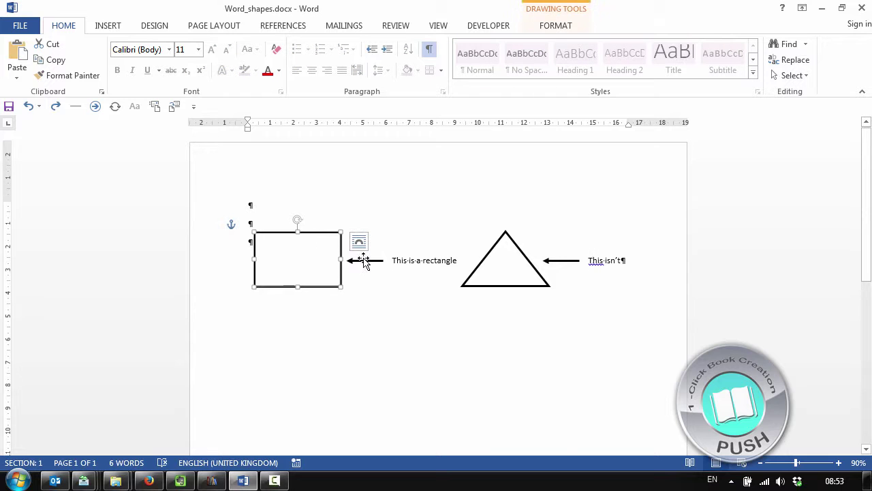
pyautogui.click(359, 242)
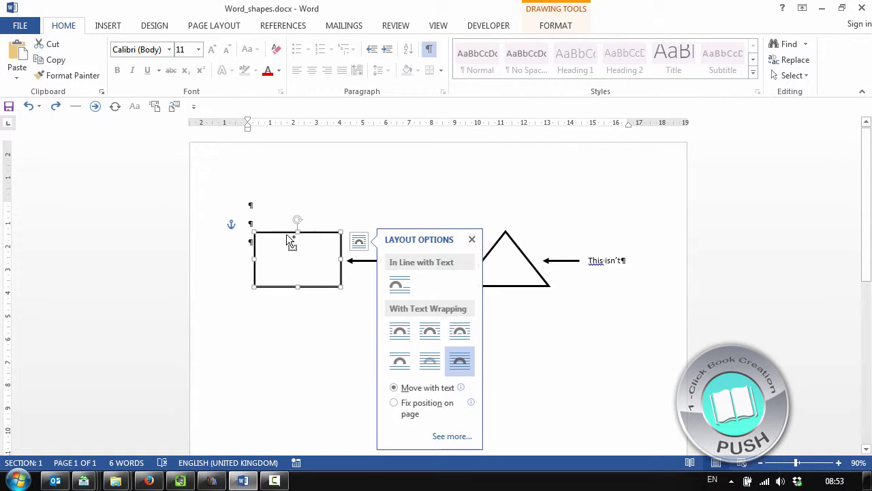
pyautogui.click(360, 260)
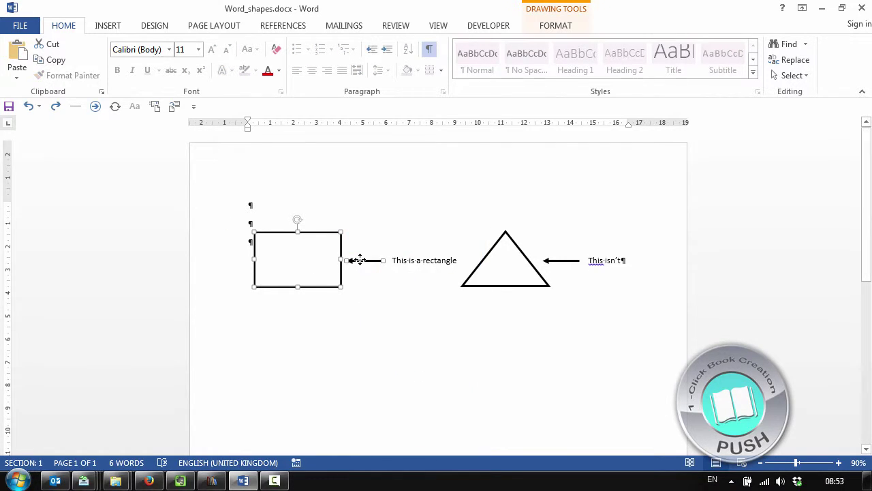
pyautogui.click(496, 257)
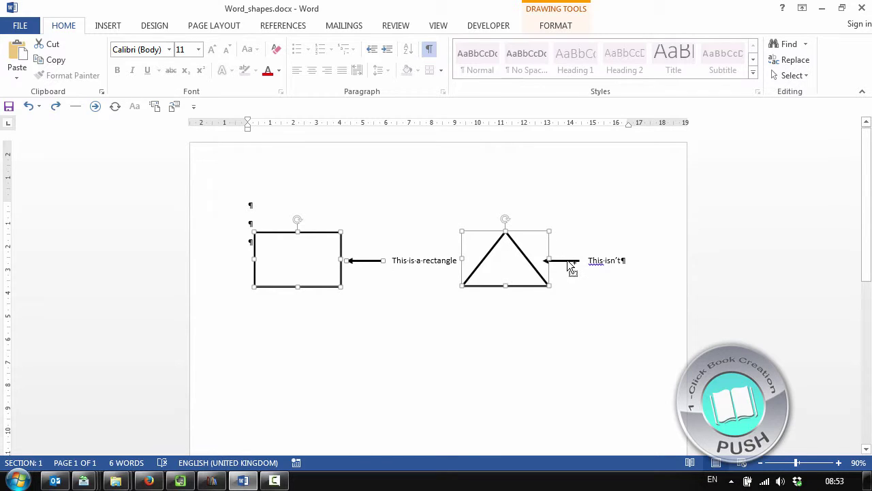
pyautogui.rightClick(508, 263)
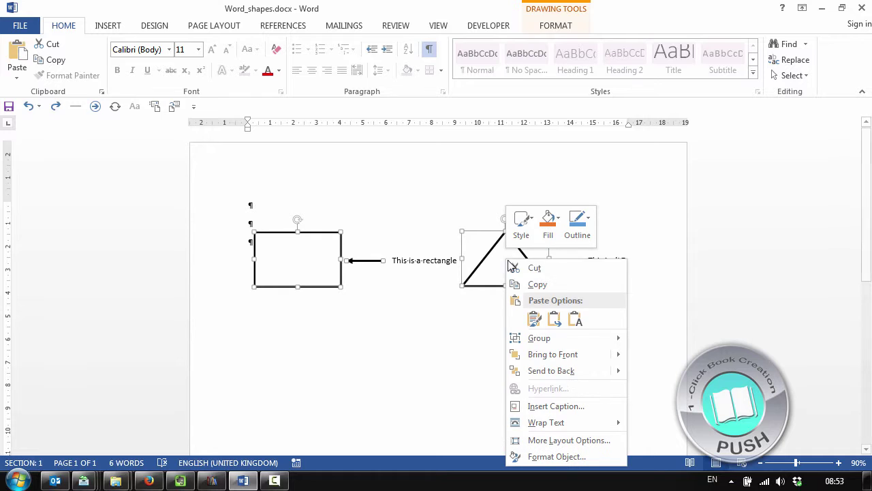
pyautogui.moveTo(562, 338)
pyautogui.click(653, 338)
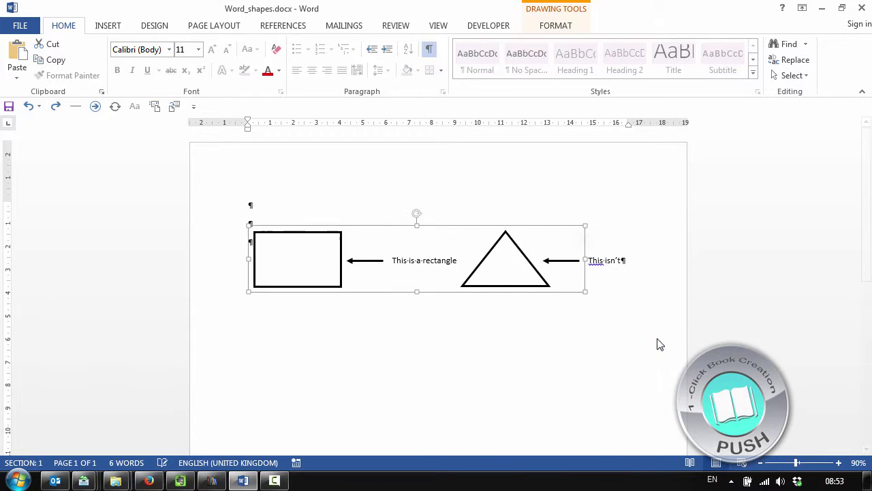
# Check which items belong to the group by selecting the grouped shapes and the caption text between them.
pyautogui.click(218, 349)
pyautogui.click(362, 260)
pyautogui.click(365, 261)
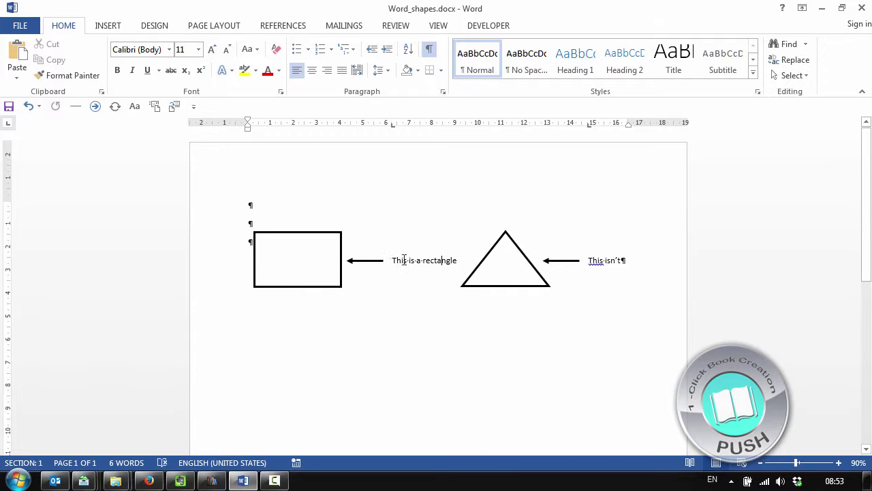
pyautogui.click(327, 266)
pyautogui.click(438, 260)
pyautogui.click(280, 250)
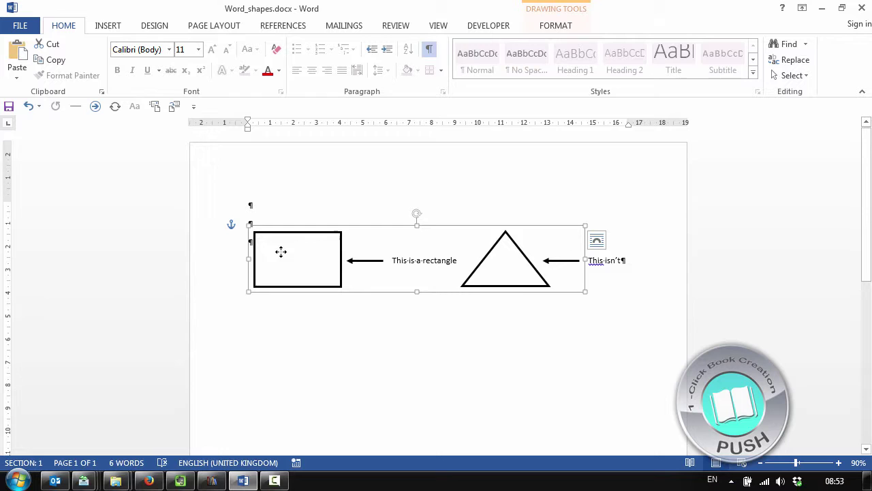
pyautogui.click(381, 306)
# Save the document, and save it to the Desktop again as a filtered web page named Word_shapes.htm.
pyautogui.hotkey('ctrl', 's')
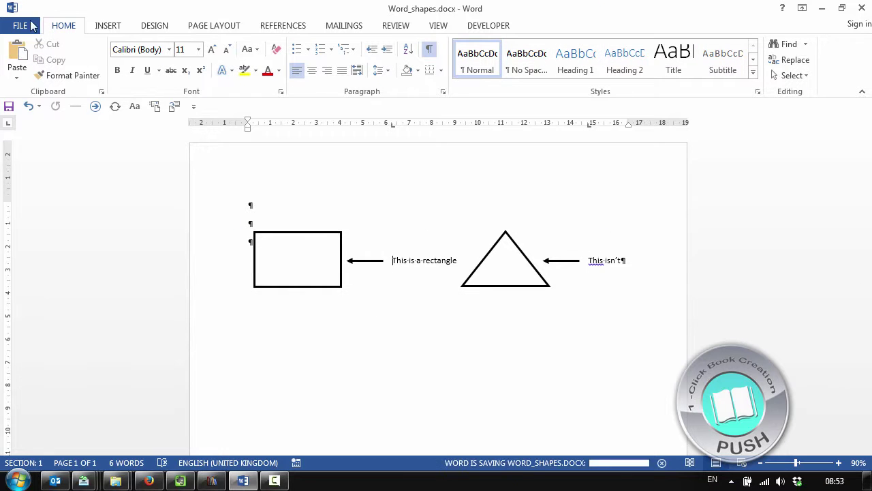
pyautogui.click(20, 25)
pyautogui.click(80, 163)
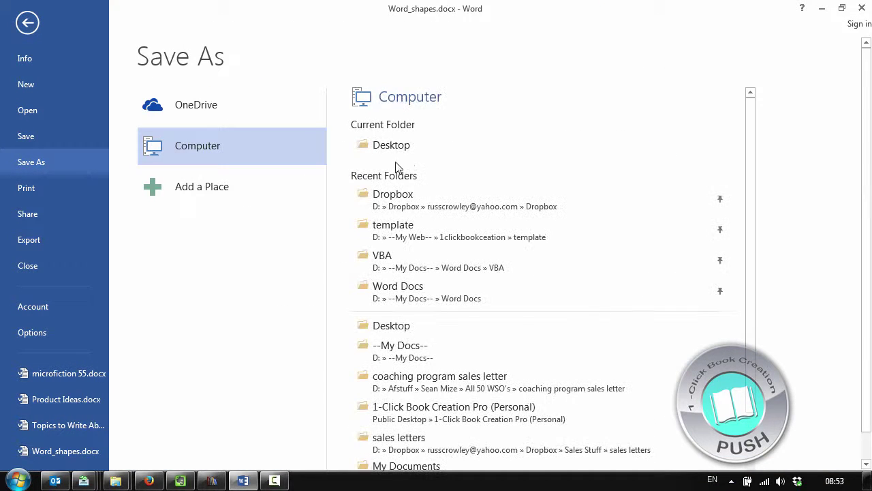
pyautogui.click(415, 150)
pyautogui.click(273, 351)
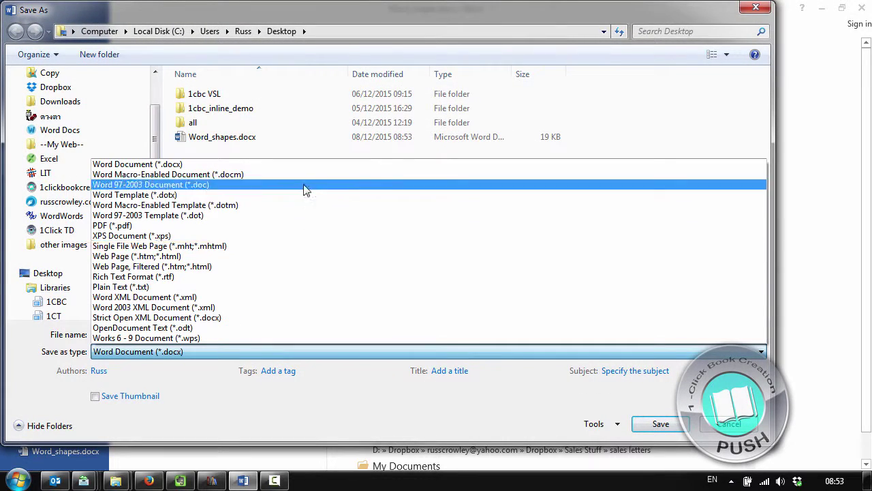
pyautogui.click(321, 265)
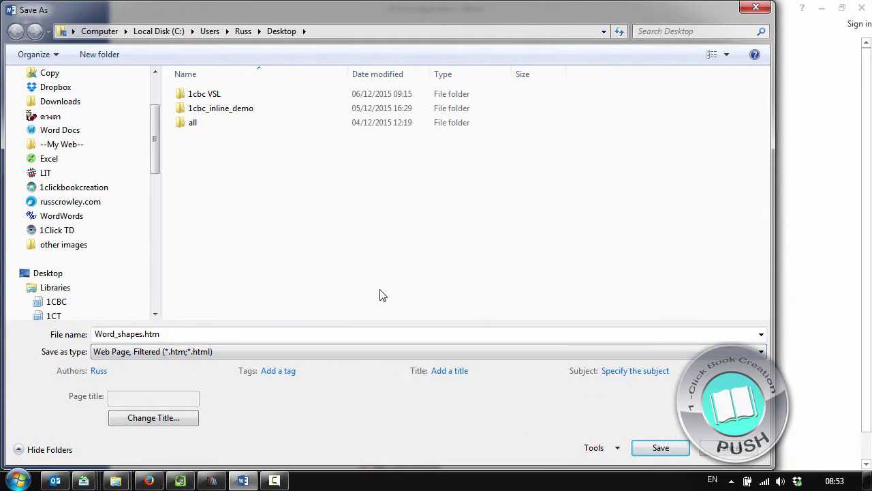
pyautogui.click(660, 450)
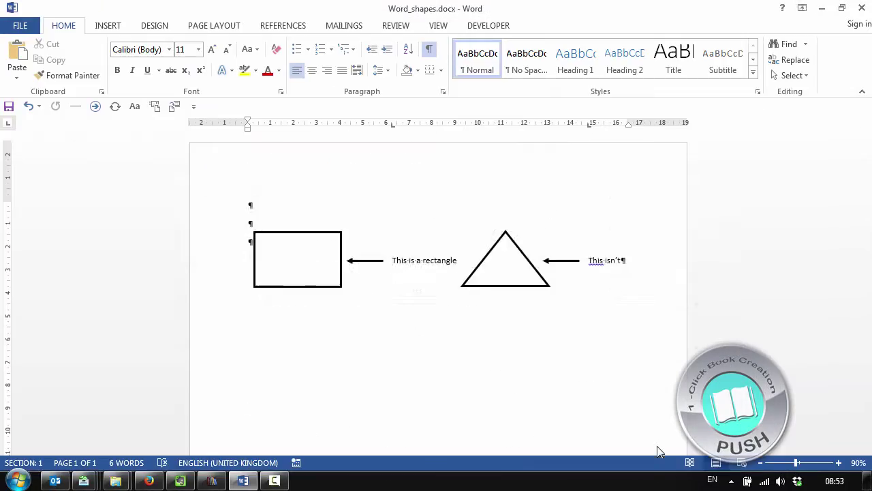
pyautogui.click(433, 298)
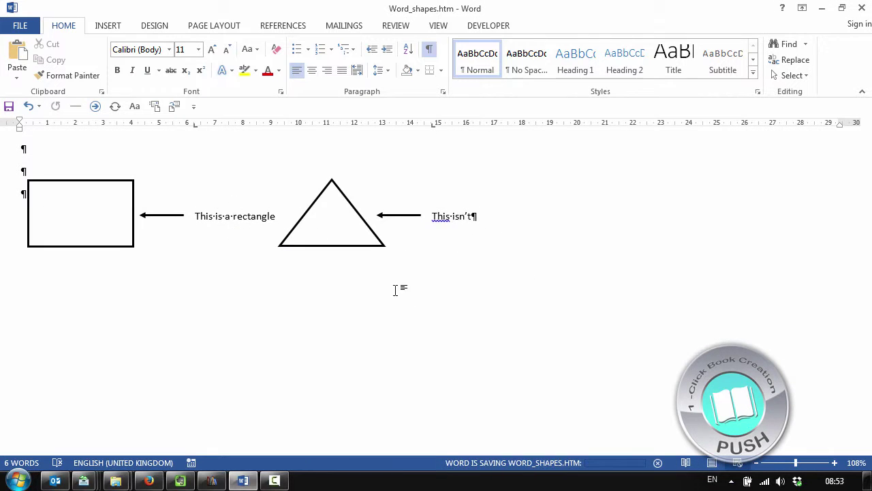
# Switch to calibre and add Word_shapes.htm from the Desktop to the library.
pyautogui.click(211, 480)
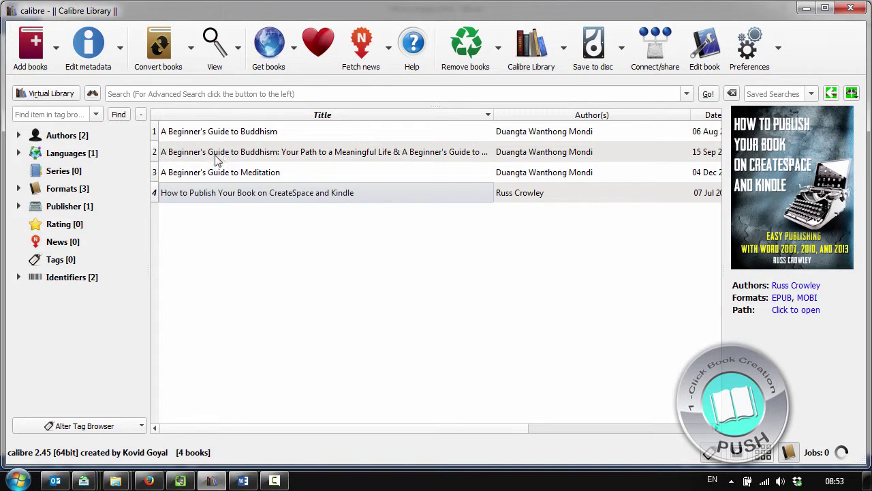
pyautogui.click(28, 60)
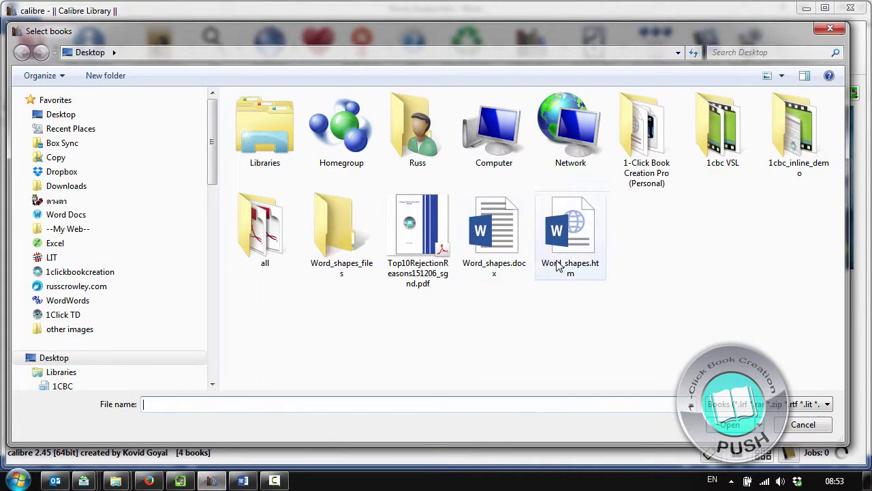
pyautogui.click(571, 246)
pyautogui.doubleClick(590, 247)
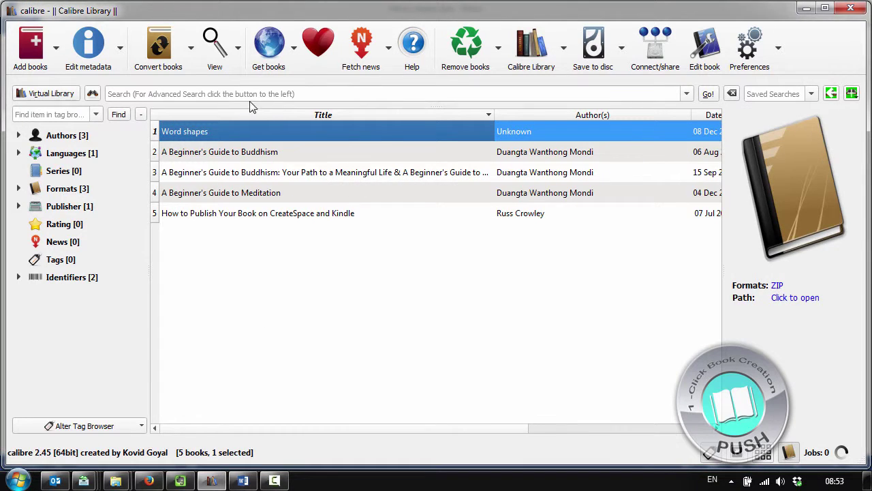
# Convert the Word shapes book to MOBI and save the MOBI format to the Desktop.
pyautogui.click(159, 48)
pyautogui.click(703, 431)
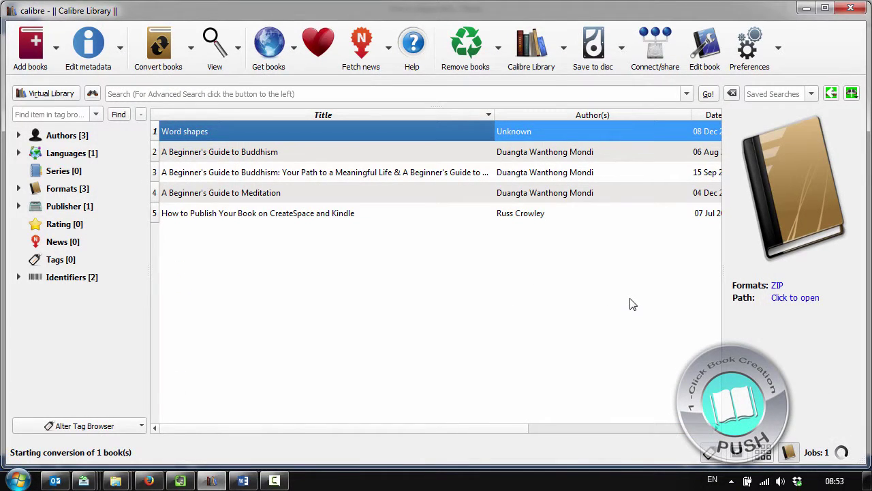
pyautogui.rightClick(782, 286)
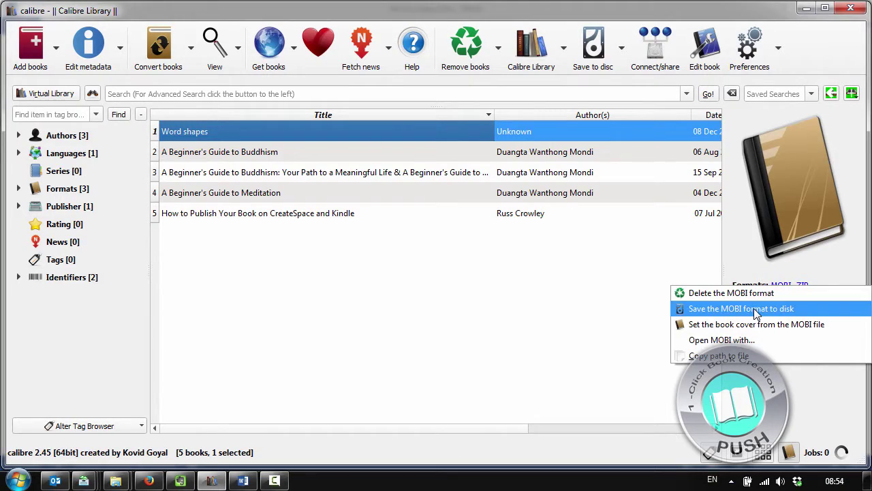
pyautogui.click(755, 310)
pyautogui.click(732, 425)
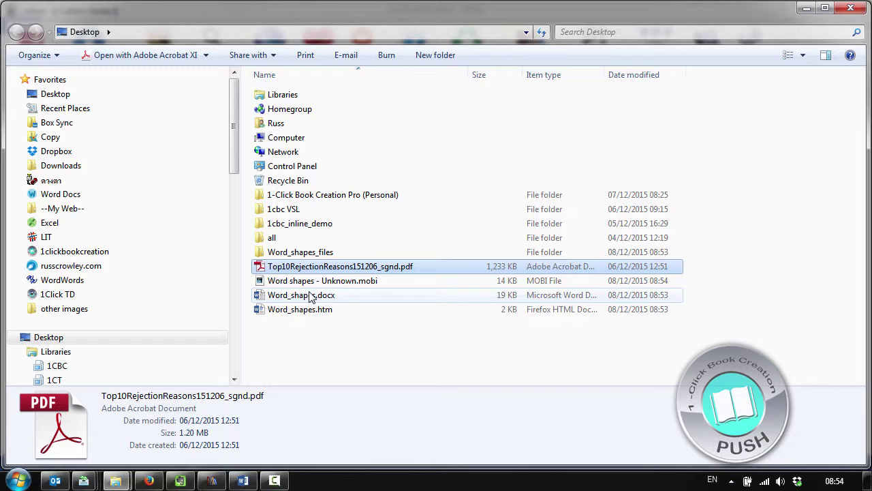
# Open the exported Word shapes MOBI file in the Kindle previewer, examine the shape and text layout, and close the previewer.
pyautogui.click(332, 282)
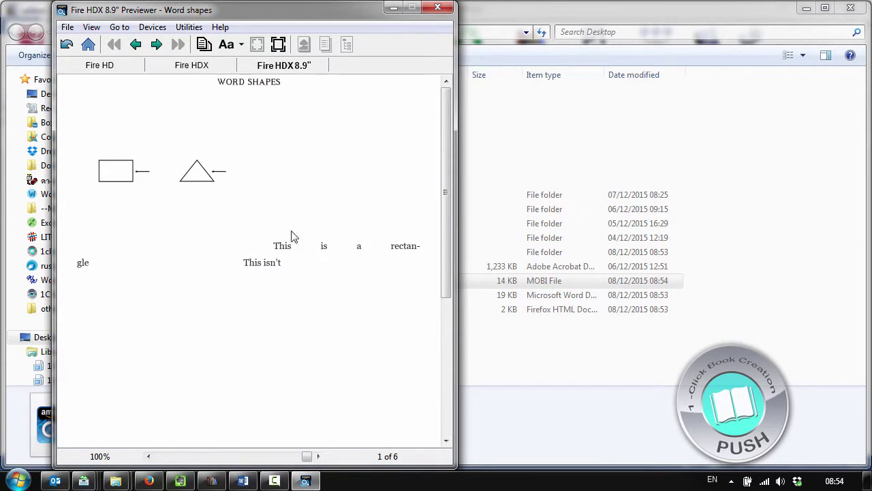
pyautogui.click(438, 8)
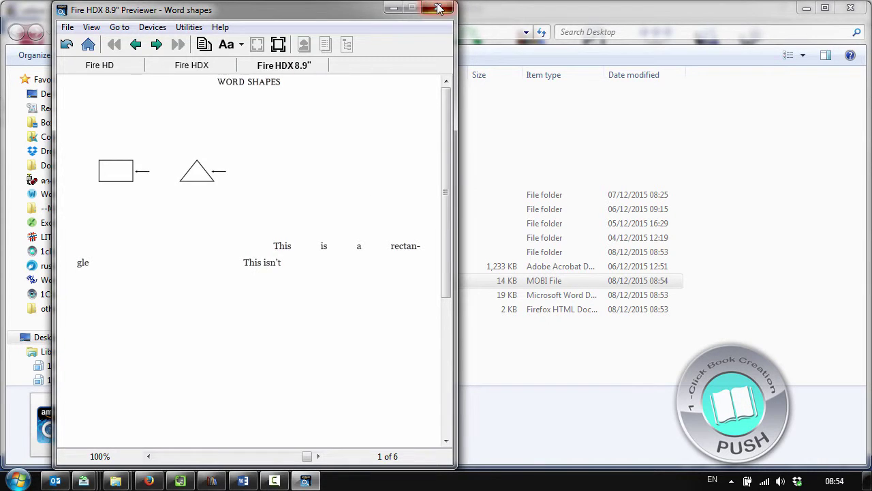
# Switch back to Word, close Word_shapes.htm and reopen Word_shapes.docx from the Desktop.
pyautogui.click(243, 480)
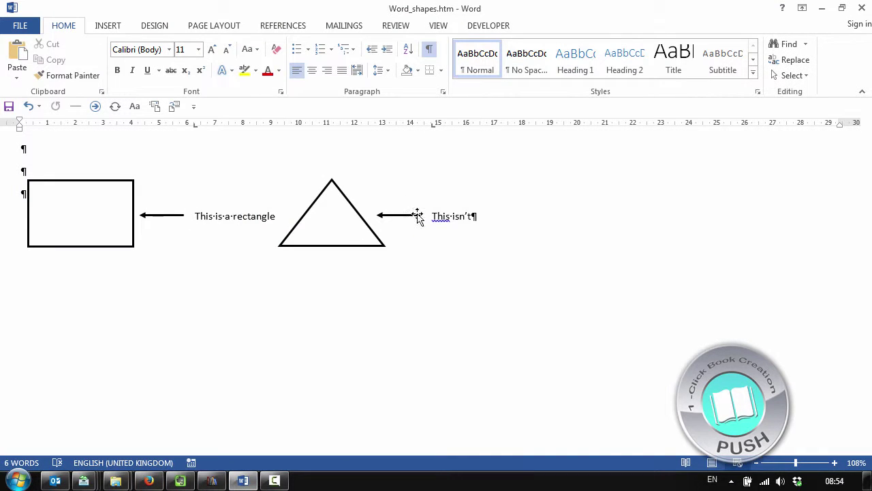
pyautogui.click(444, 219)
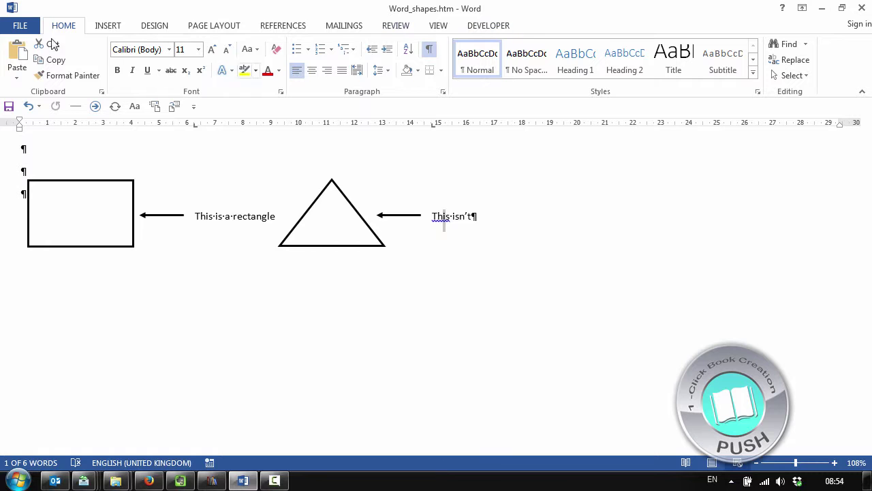
pyautogui.click(17, 26)
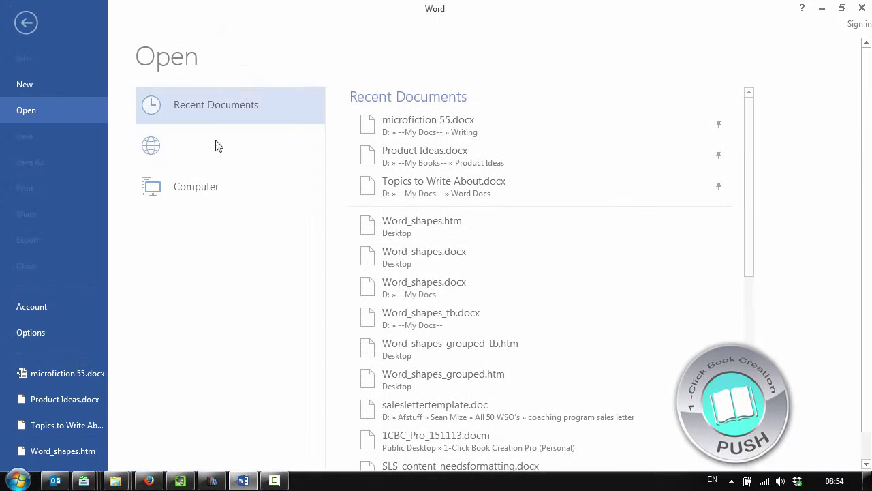
pyautogui.click(500, 250)
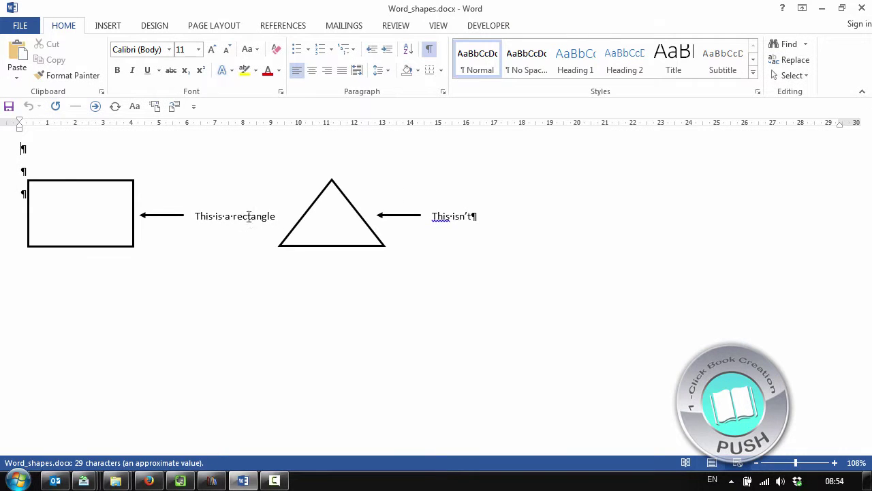
# Copy the caption "This is a rectangle" and delete it from the line beside the first arrow.
pyautogui.moveTo(198, 217); pyautogui.dragTo(274, 216)
pyautogui.hotkey('ctrl', 'c')
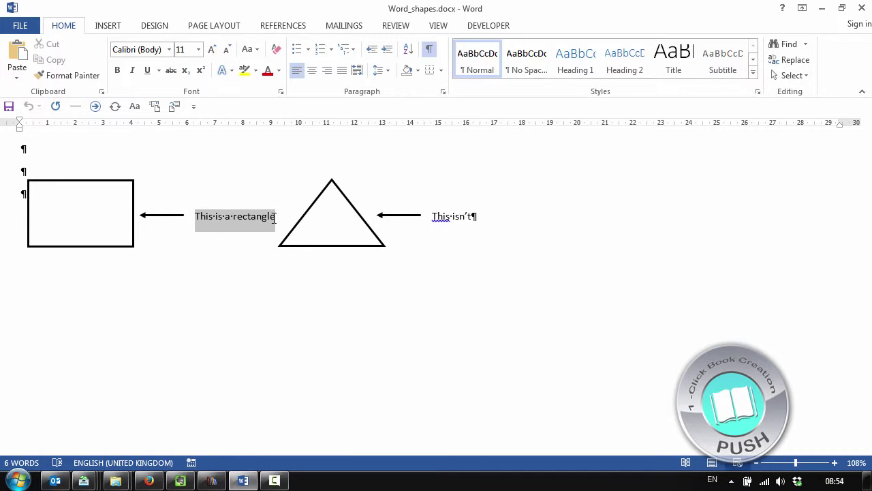
pyautogui.press('Delete')
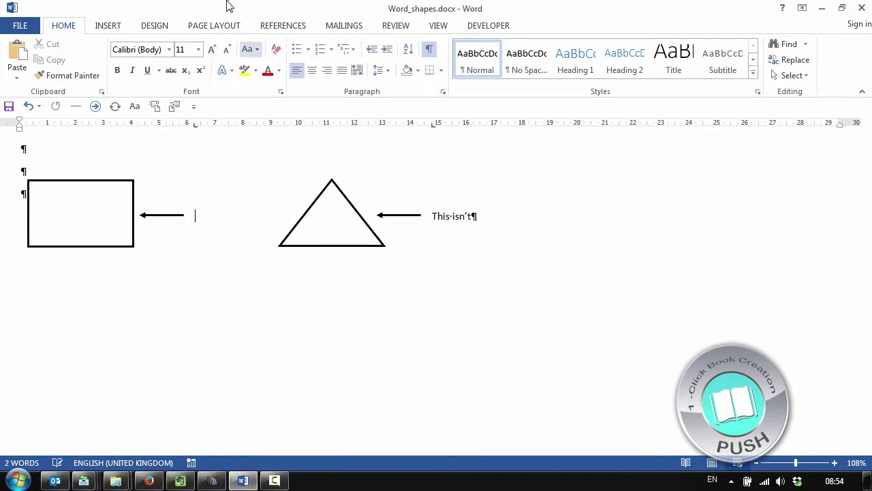
pyautogui.click(430, 52)
pyautogui.click(430, 52)
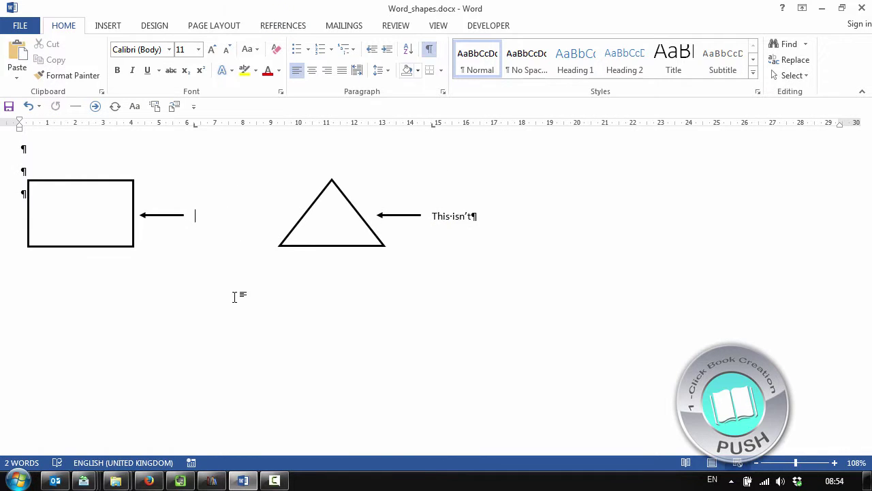
# Insert a text box and paste the caption "This is a rectangle" into it.
pyautogui.click(107, 29)
pyautogui.click(643, 82)
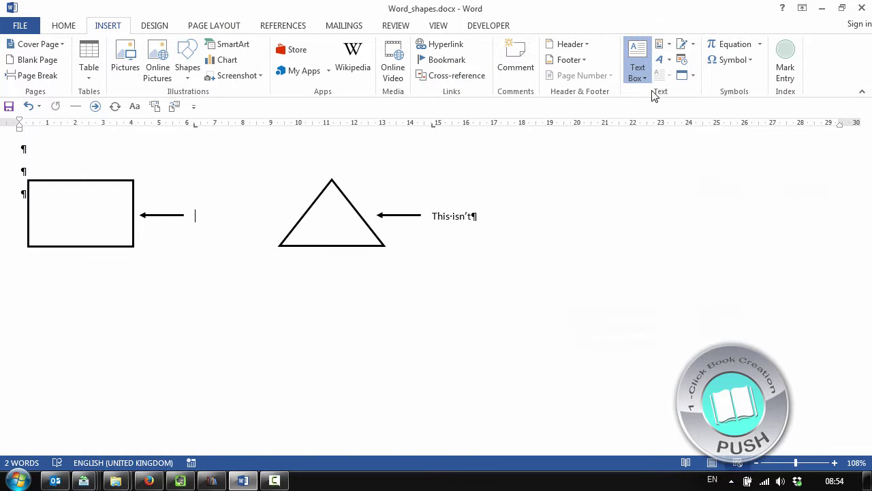
pyautogui.click(639, 137)
pyautogui.hotkey('ctrl', 'v')
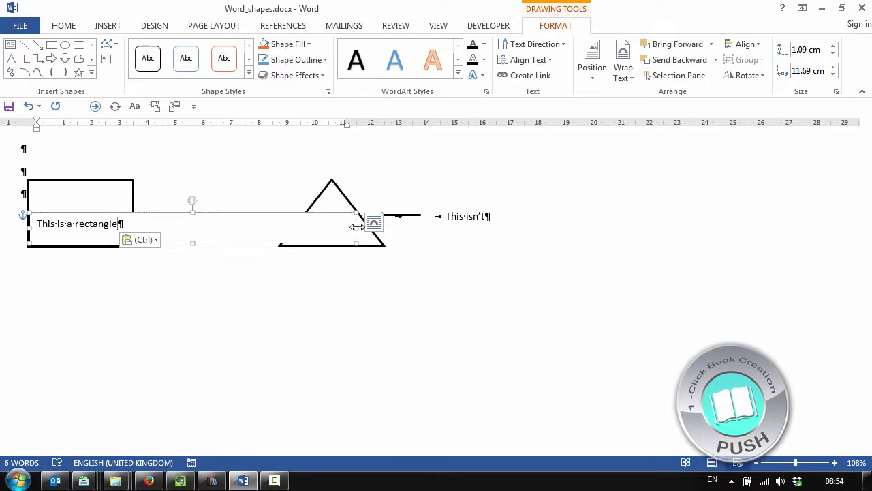
# Shrink the caption text box to about 3.61 cm wide by 0.76 cm high and remove its outline.
pyautogui.moveTo(355, 228); pyautogui.dragTo(130, 218)
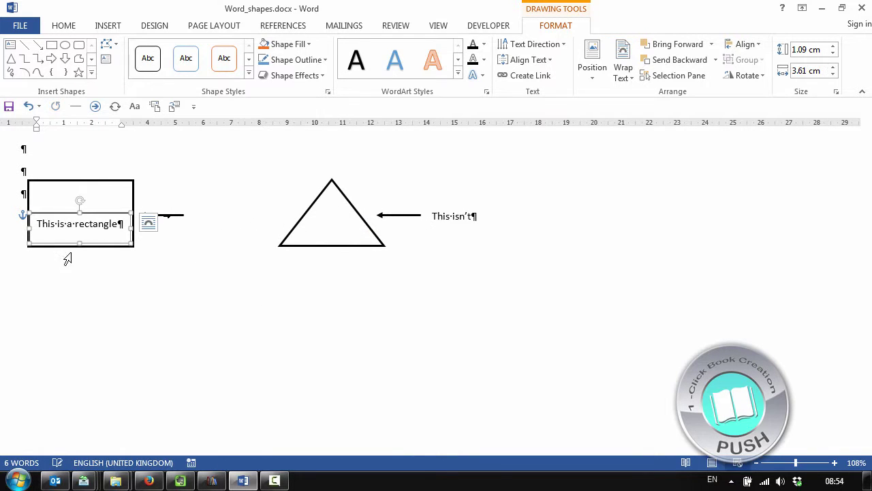
pyautogui.moveTo(80, 243); pyautogui.dragTo(104, 234)
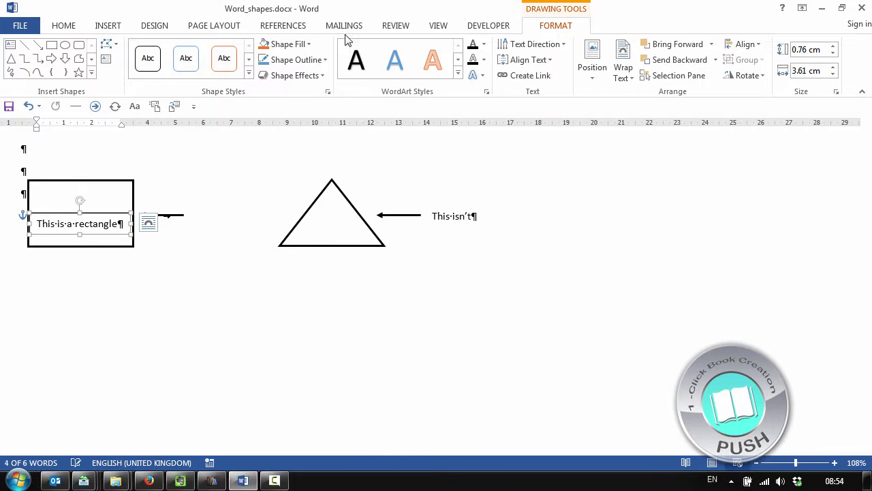
pyautogui.click(325, 60)
pyautogui.click(299, 179)
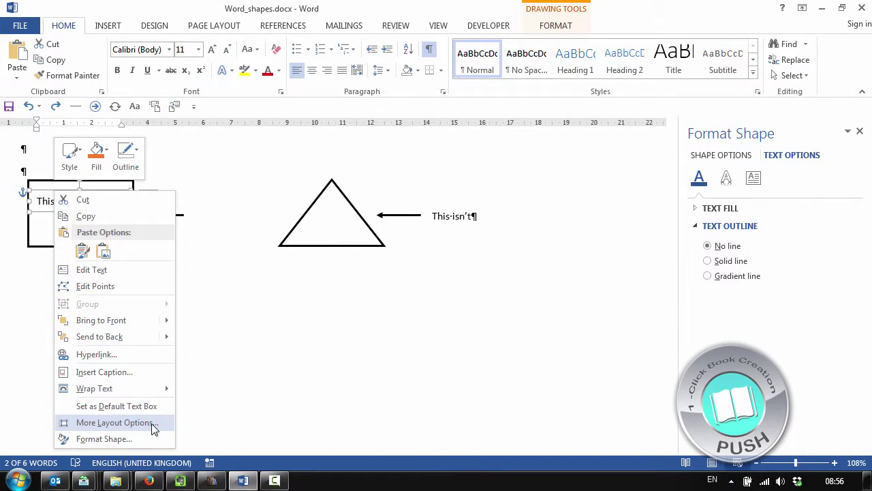
# Set the caption text box's wrapping to In Front of Text and position it just beside the first arrow.
pyautogui.moveTo(157, 388)
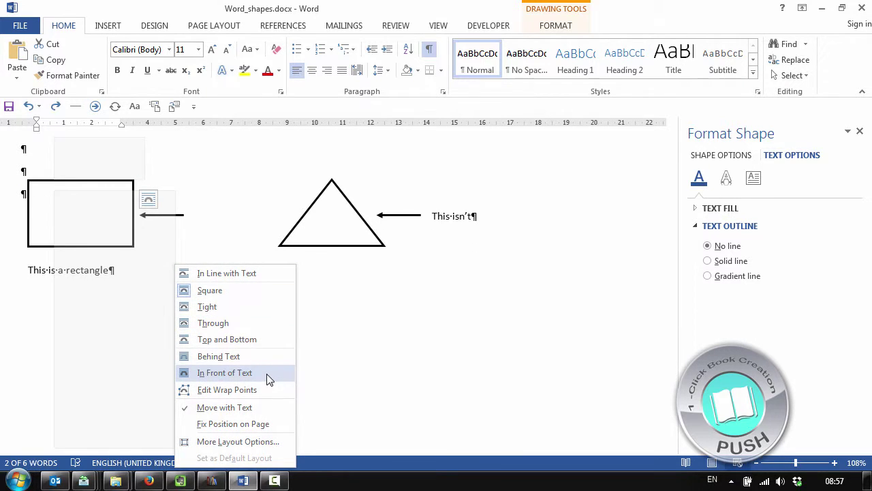
pyautogui.click(225, 372)
pyautogui.moveTo(109, 261); pyautogui.dragTo(263, 203)
pyautogui.moveTo(207, 226); pyautogui.dragTo(214, 232)
pyautogui.press('Up')
pyautogui.press('Up')
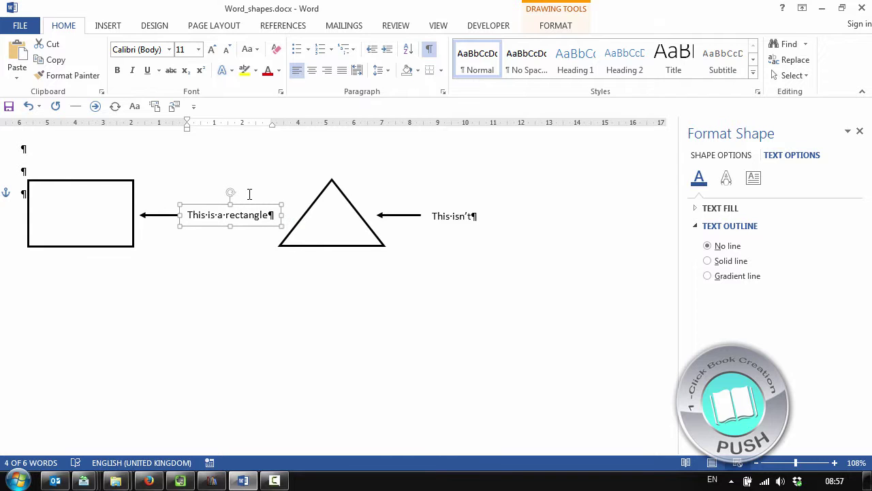
pyautogui.press('Right')
pyautogui.press('Right')
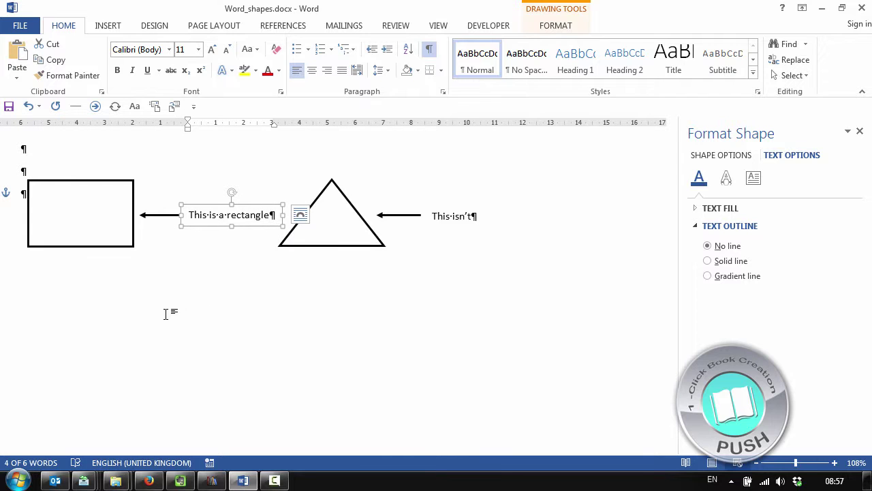
# Duplicate the "This is a rectangle" text box and move the copy below the shapes.
pyautogui.click(192, 273)
pyautogui.click(250, 207)
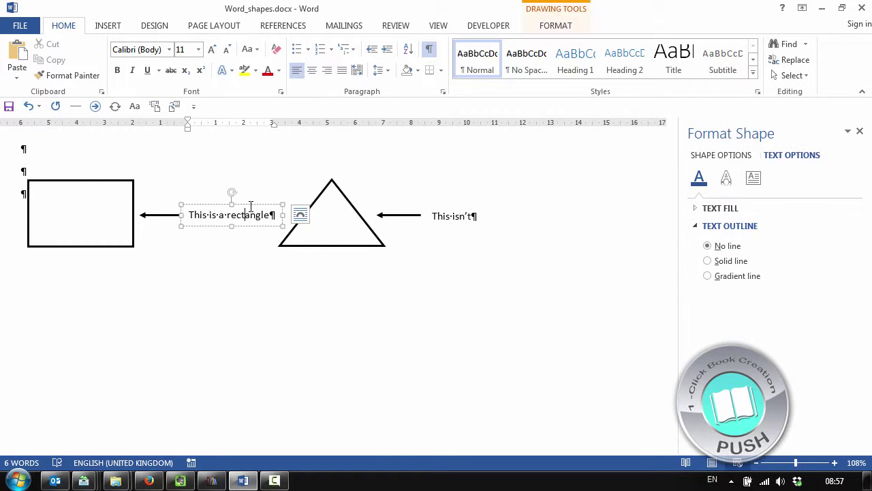
pyautogui.click(252, 203)
pyautogui.hotkey('ctrl', 'v')
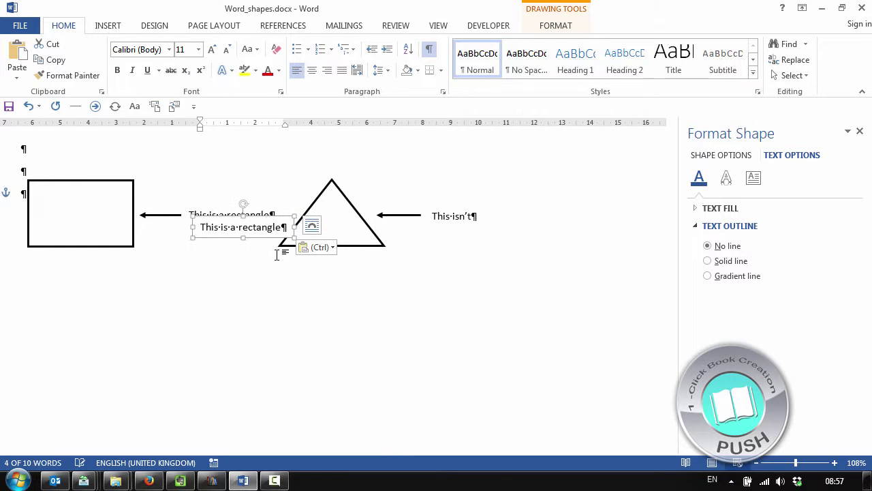
pyautogui.moveTo(261, 234); pyautogui.dragTo(360, 302)
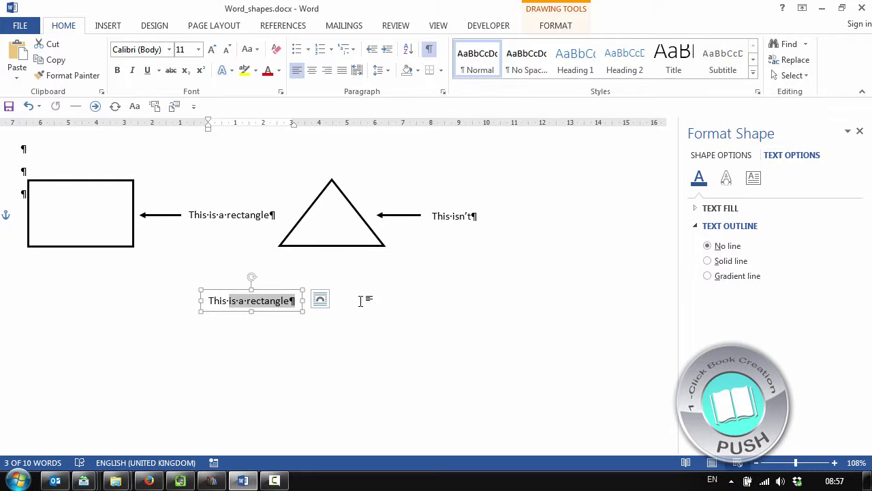
# Change the copied text box's caption to "This isn't" and narrow the box to fit the text.
pyautogui.write("isn't")
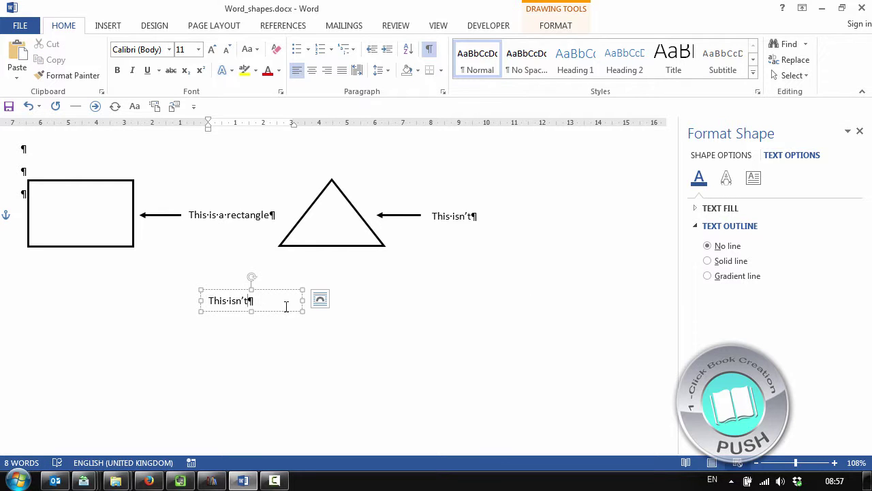
pyautogui.click(305, 300)
pyautogui.click(274, 301)
pyautogui.moveTo(302, 300); pyautogui.dragTo(271, 301)
# Delete the original "This isn't" caption beside the second arrow and move the matching text box next to that spot.
pyautogui.moveTo(471, 216); pyautogui.dragTo(443, 225)
pyautogui.press('Delete')
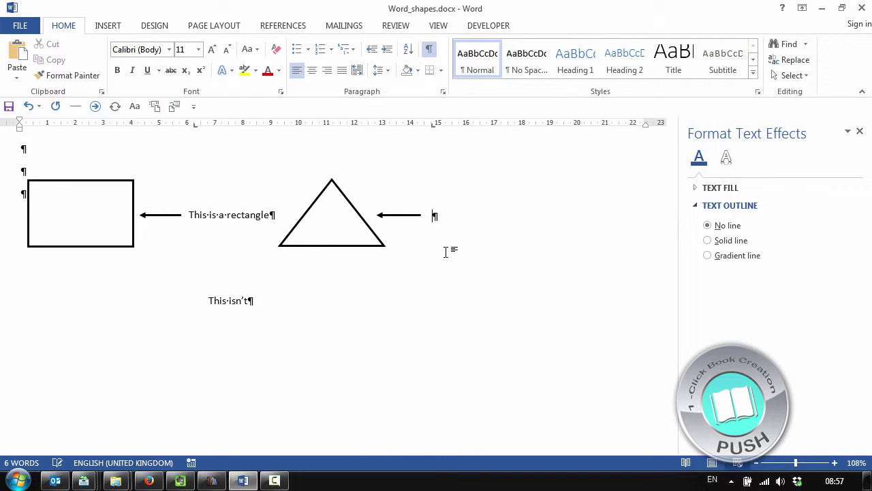
pyautogui.click(232, 301)
pyautogui.moveTo(243, 287); pyautogui.dragTo(466, 232)
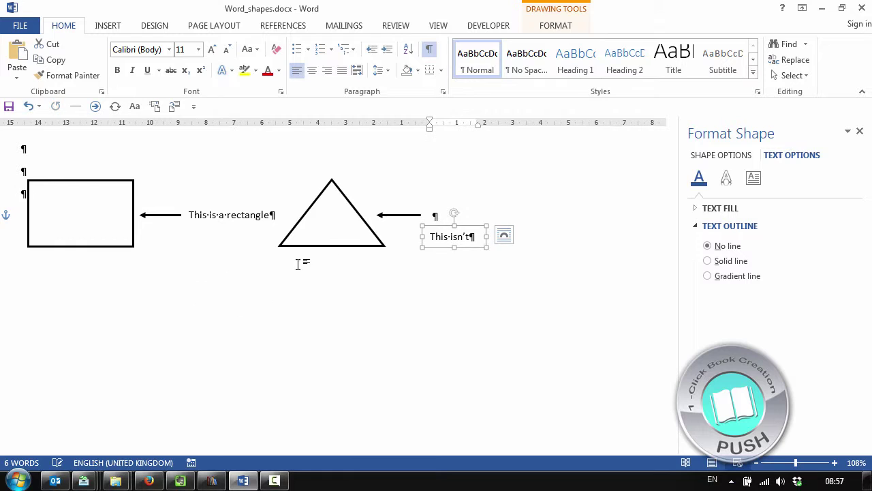
# Nudge the "This isn't" text box until its caption lines up with the second arrow.
pyautogui.click(475, 234)
pyautogui.press('Up')
pyautogui.press('Up')
pyautogui.press('Up')
pyautogui.press('Up')
pyautogui.press('Up')
pyautogui.press('Up')
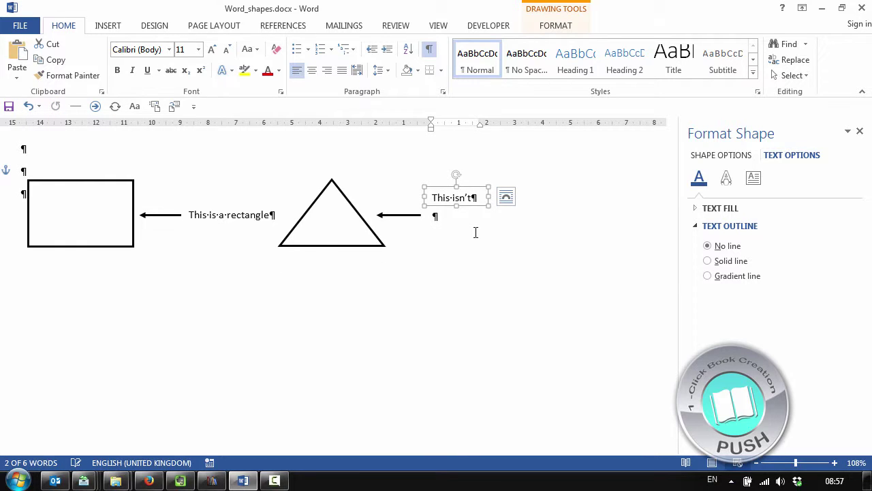
pyautogui.press('Up')
pyautogui.press('Up')
pyautogui.press('Up')
pyautogui.press('Up')
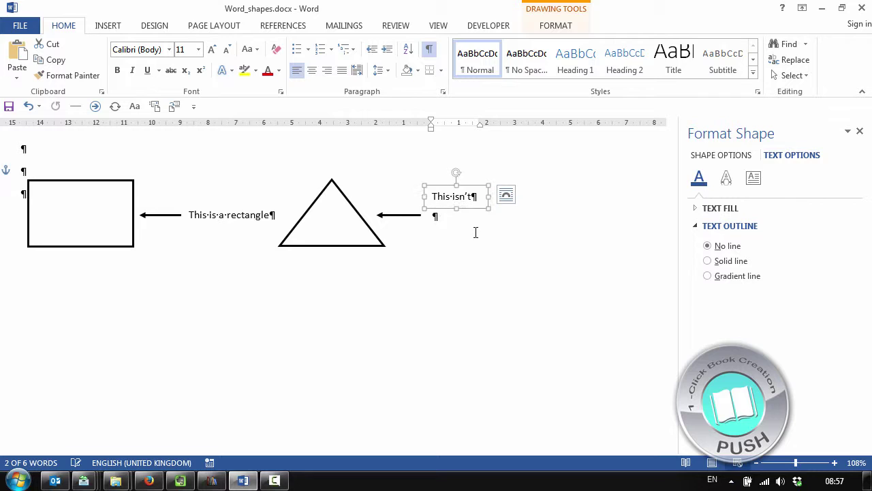
pyautogui.press('Down')
pyautogui.press('Down')
pyautogui.press('Down')
pyautogui.press('Down')
pyautogui.press('Down')
pyautogui.press('Down')
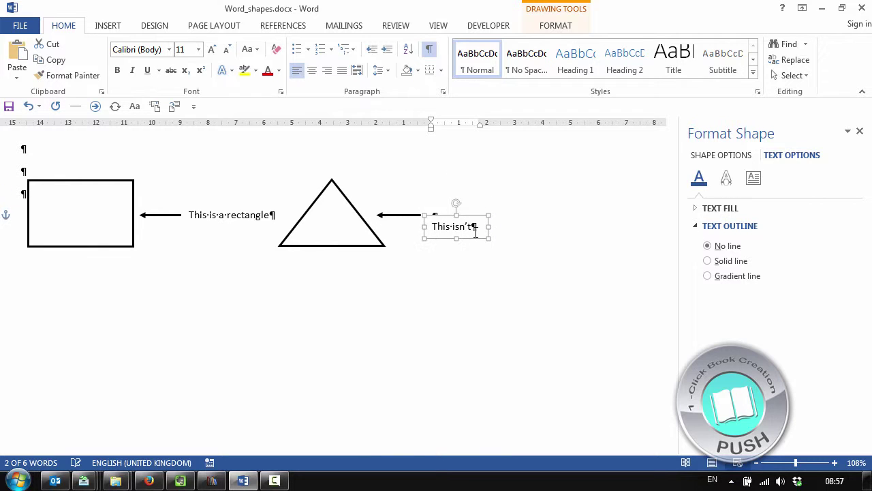
pyautogui.press('Up')
pyautogui.press('Up')
pyautogui.press('Up')
pyautogui.press('Up')
pyautogui.press('Up')
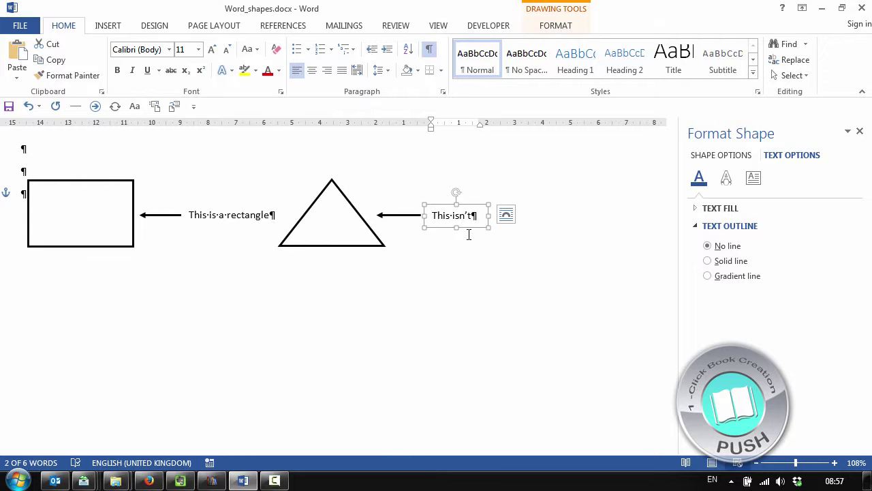
# Select both caption text boxes and group them together.
pyautogui.keyDown('shift'); pyautogui.click(423, 221); pyautogui.keyUp('shift')
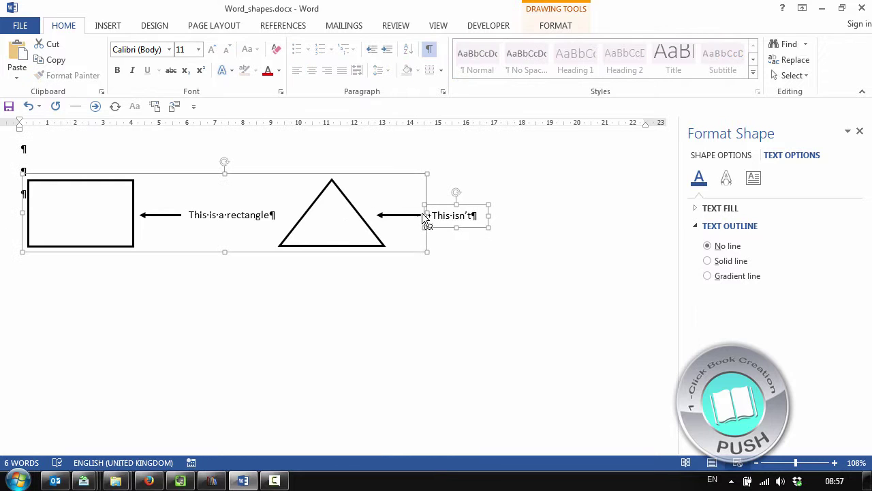
pyautogui.click(225, 211)
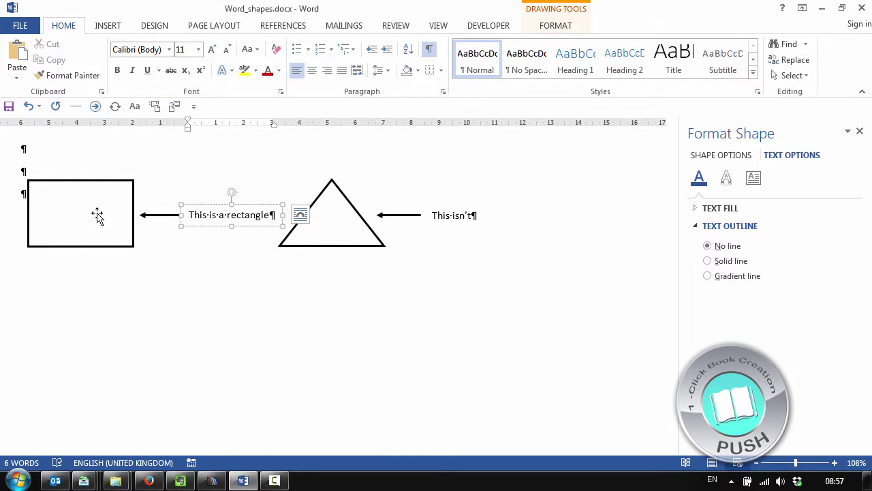
pyautogui.click(462, 211)
pyautogui.keyDown('shift'); pyautogui.click(266, 218); pyautogui.keyUp('shift')
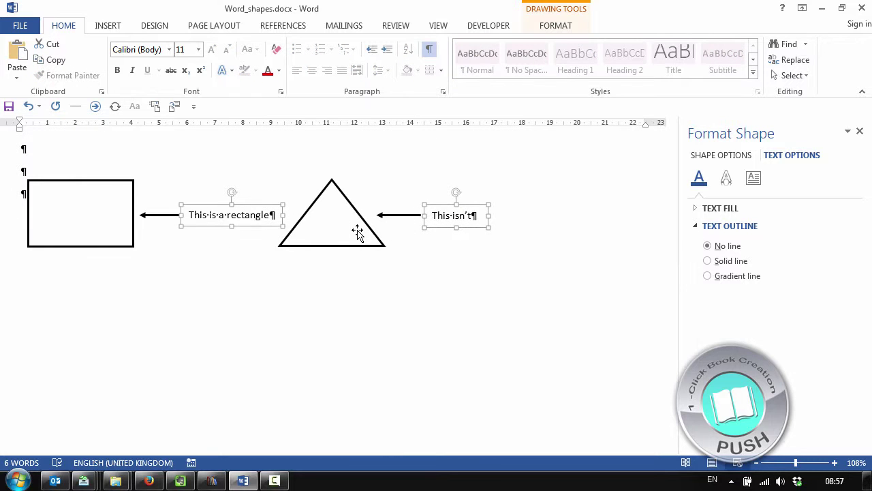
pyautogui.rightClick(467, 230)
pyautogui.moveTo(566, 310)
pyautogui.click(622, 308)
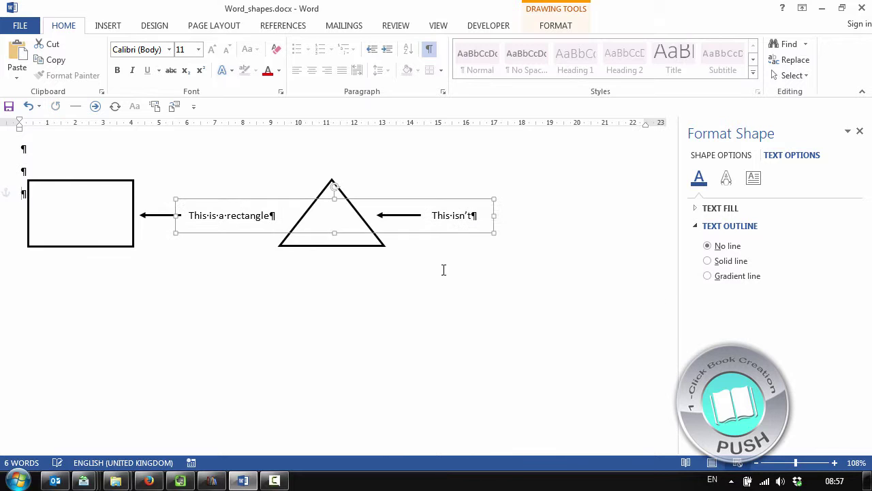
# Group the captions with the existing group of shapes and arrows.
pyautogui.keyDown('shift'); pyautogui.click(324, 246); pyautogui.keyUp('shift')
pyautogui.rightClick(324, 246)
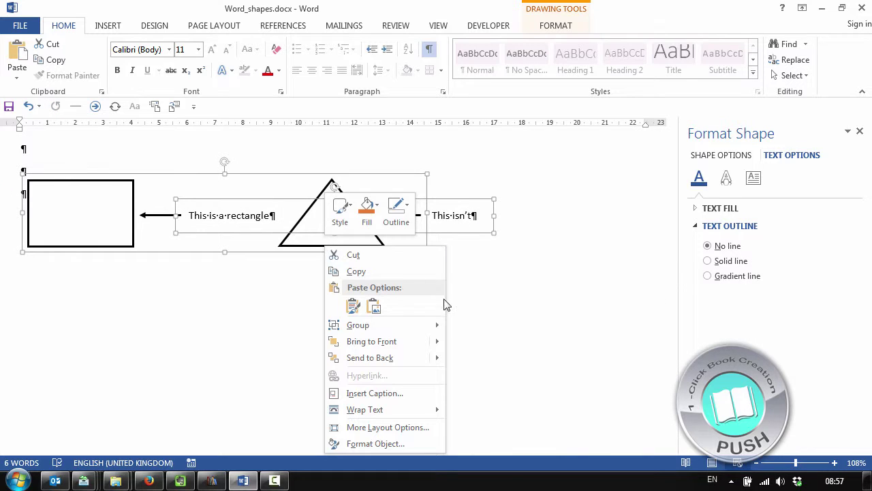
pyautogui.moveTo(444, 325)
pyautogui.click(498, 327)
pyautogui.click(486, 325)
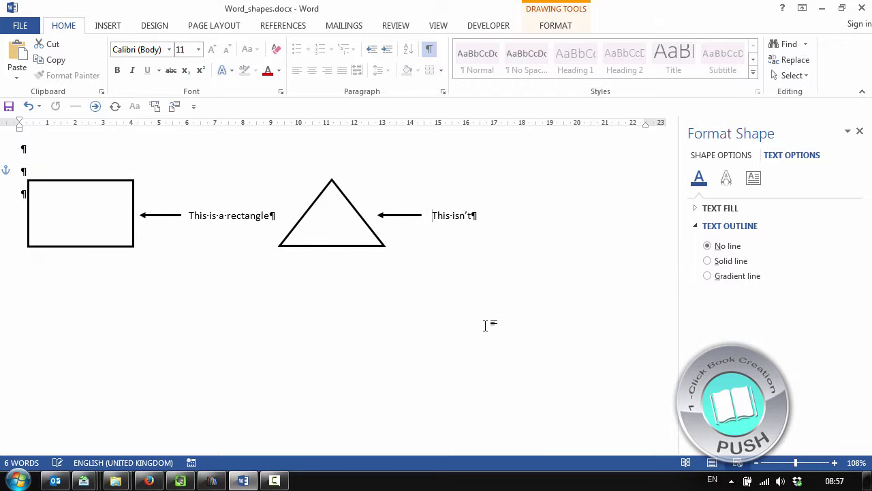
# Save the document and begin saving a copy on the Desktop under the name Word_shapes_boxes.
pyautogui.hotkey('ctrl', 's')
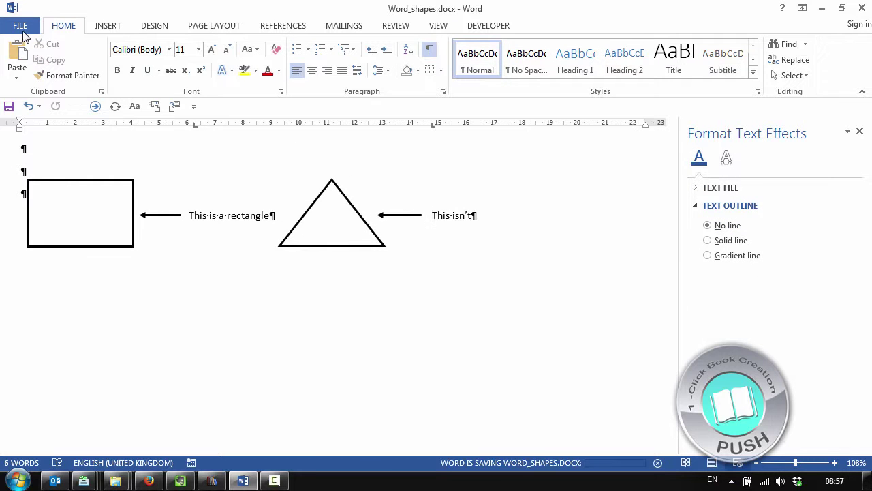
pyautogui.click(20, 25)
pyautogui.click(44, 164)
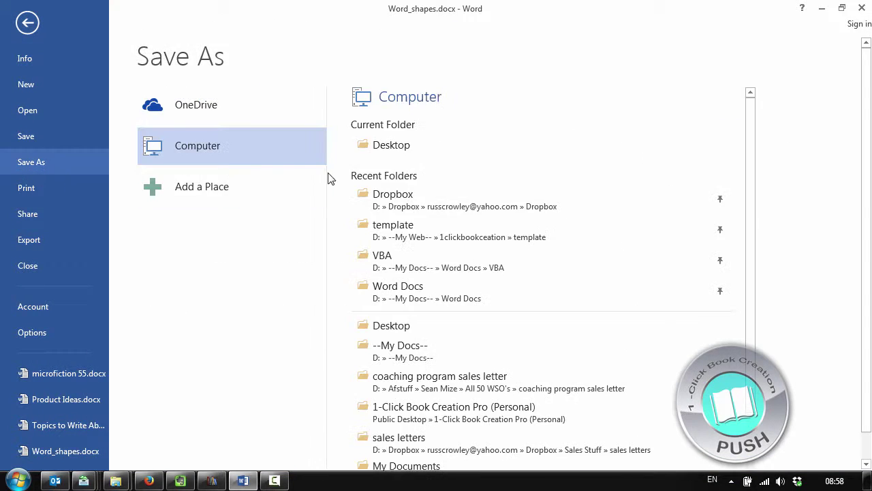
pyautogui.click(509, 143)
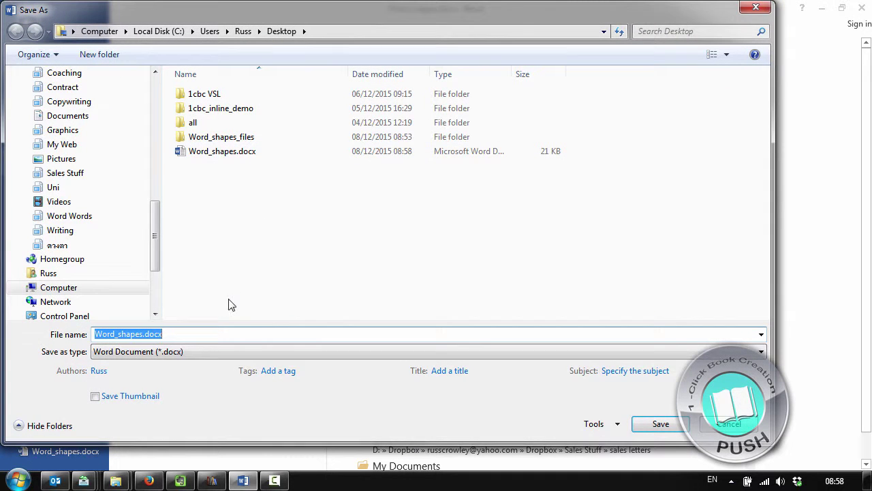
pyautogui.click(143, 333)
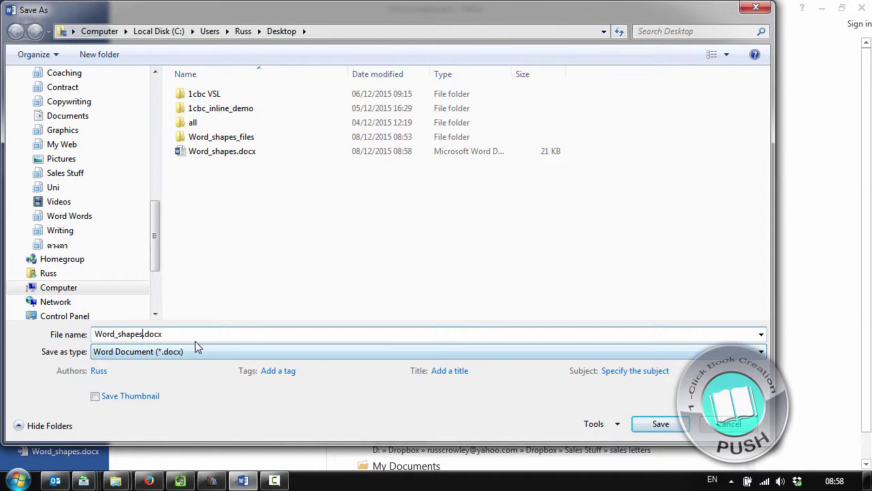
pyautogui.write('_boxes')
# Save the copy in Web Page, Filtered format, accepting the removal of Office-specific tags.
pyautogui.click(195, 342)
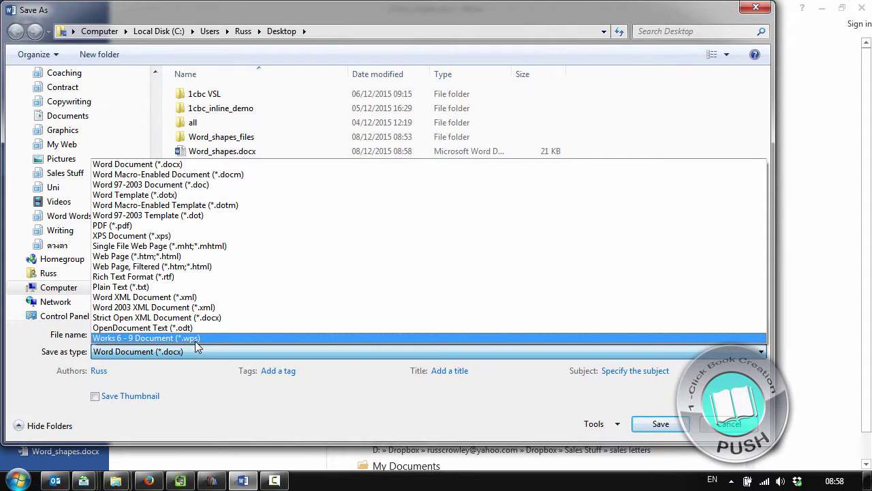
pyautogui.press('Up')
pyautogui.press('Up')
pyautogui.press('Up')
pyautogui.press('Up')
pyautogui.press('Up')
pyautogui.press('Up')
pyautogui.press('Up')
pyautogui.press('Return')
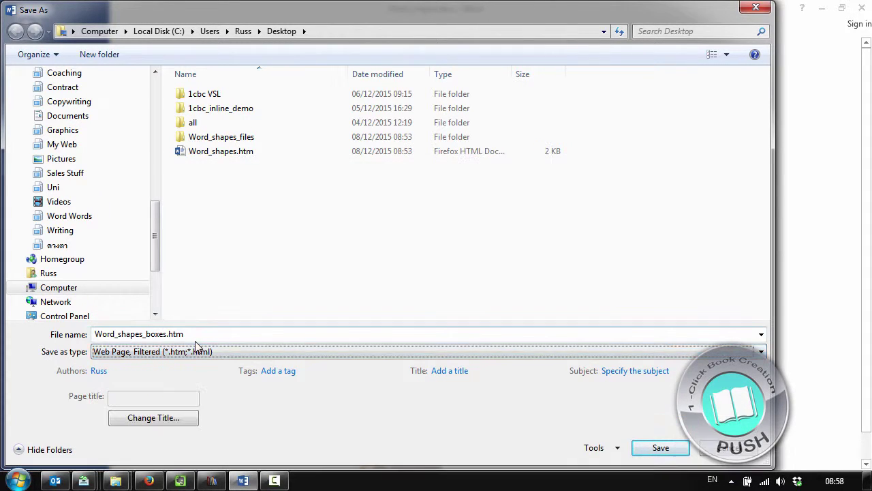
pyautogui.press('Return')
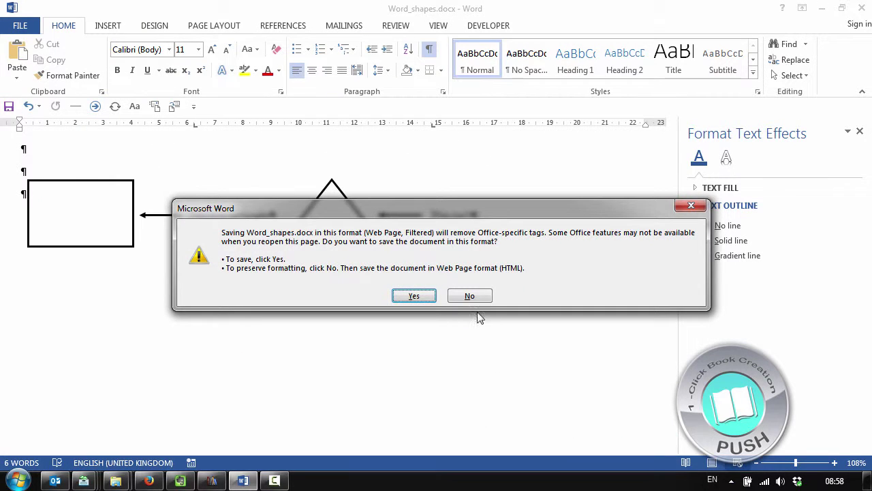
pyautogui.click(414, 296)
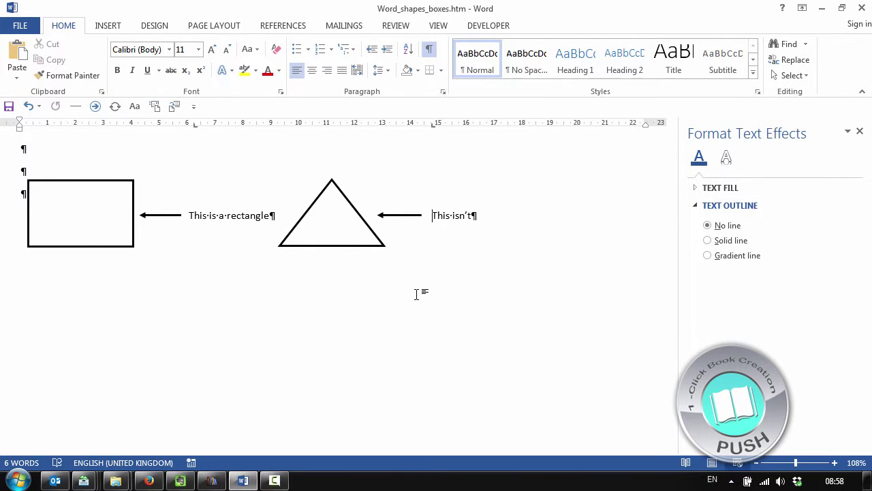
# Switch to calibre and permanently delete the Word shapes book from the library.
pyautogui.click(211, 480)
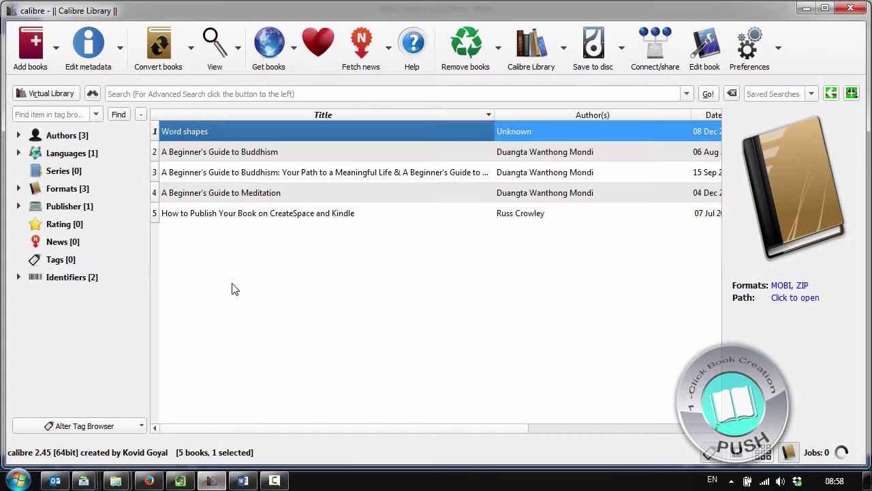
pyautogui.click(466, 44)
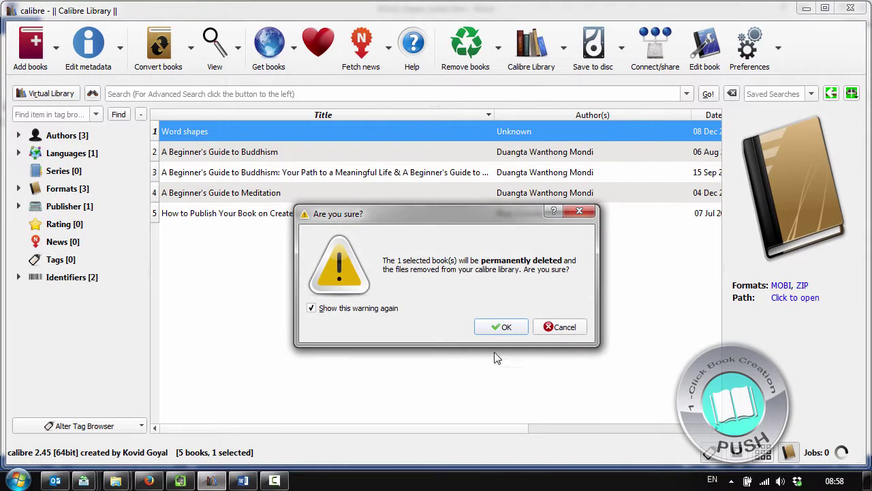
pyautogui.click(496, 326)
# Add Word_shapes_boxes.htm from the Desktop to the library.
pyautogui.click(30, 71)
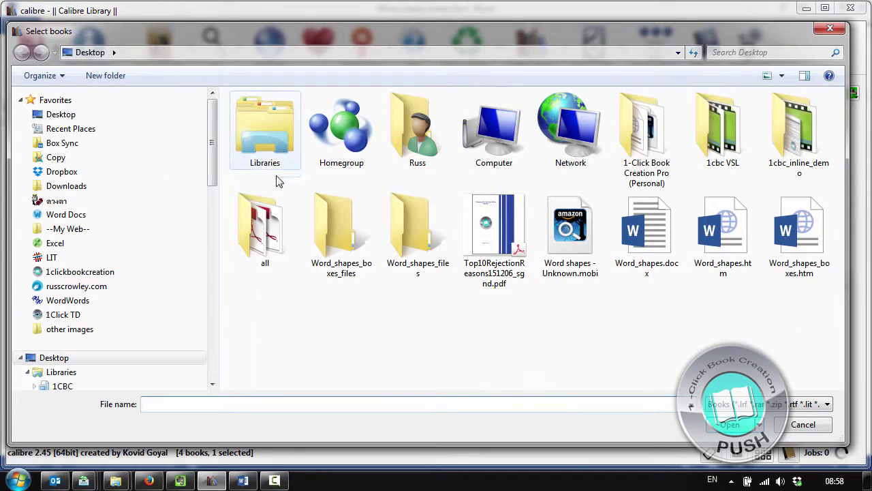
pyautogui.click(818, 252)
pyautogui.click(731, 424)
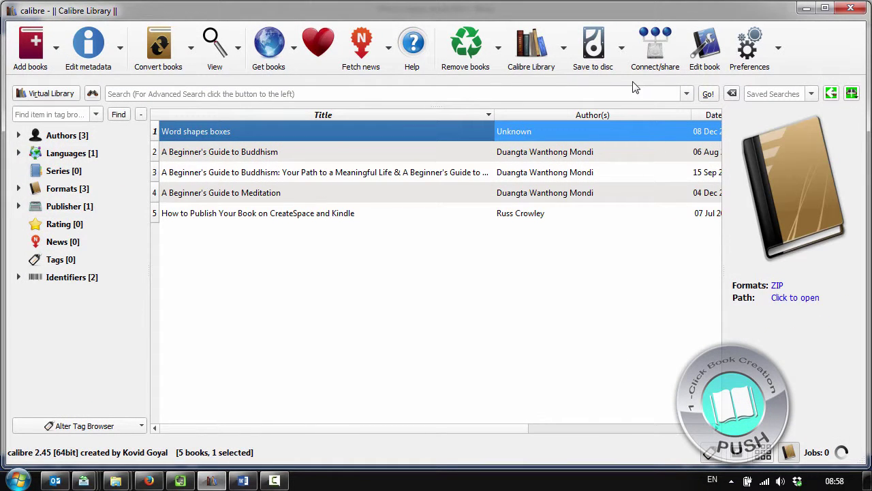
# Convert the Word shapes boxes book from ZIP to MOBI and save the MOBI file to the Desktop.
pyautogui.click(158, 44)
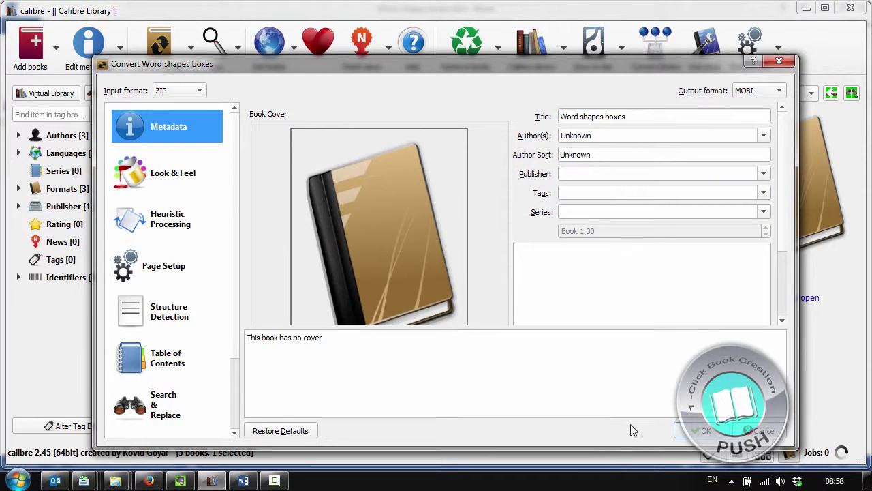
pyautogui.click(697, 429)
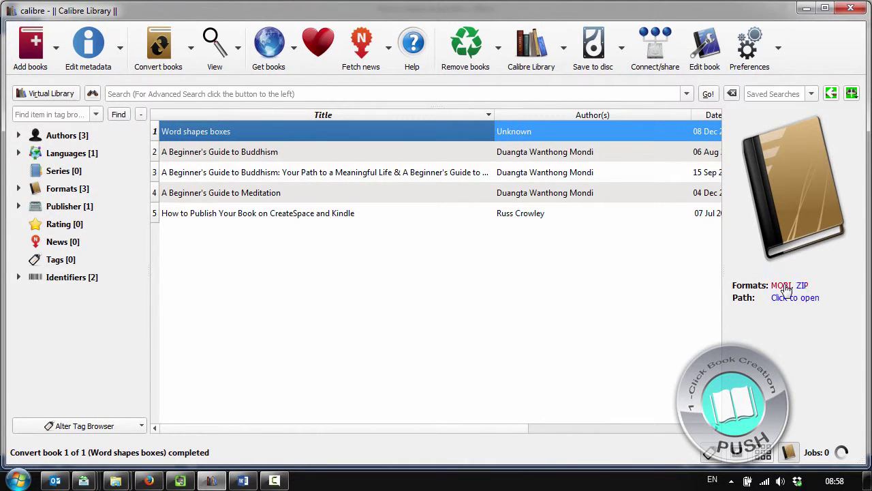
pyautogui.rightClick(784, 286)
pyautogui.click(794, 310)
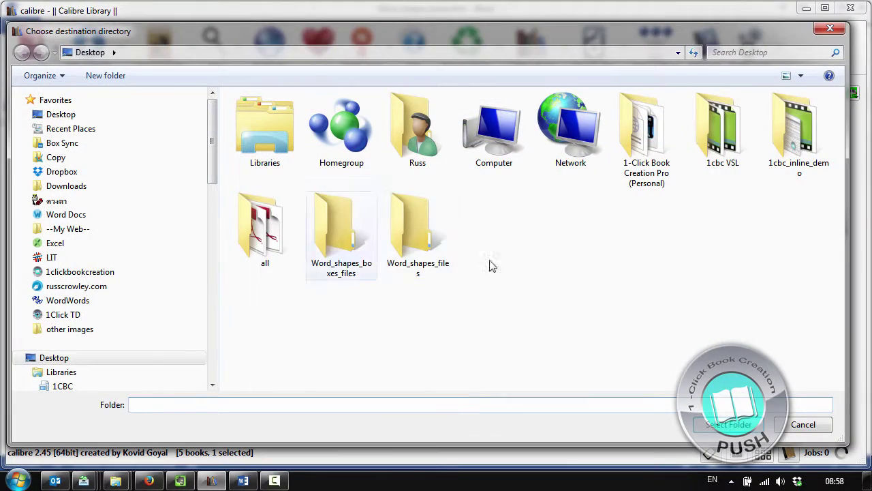
pyautogui.press('Return')
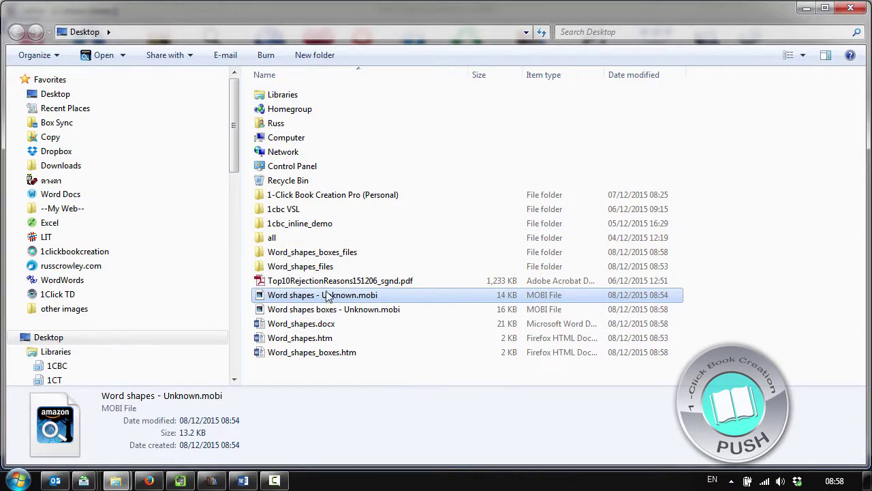
# Open the Word shapes boxes MOBI file in Kindle Previewer and examine the layout of the shapes and captions.
pyautogui.click(321, 311)
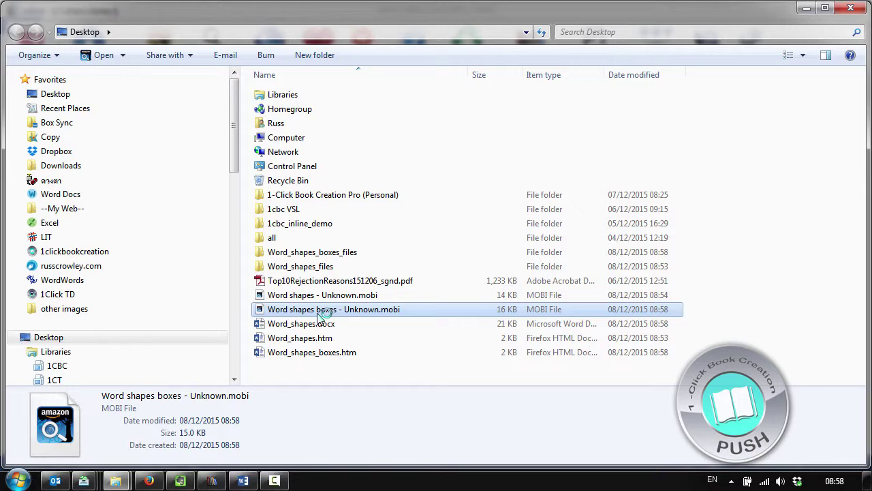
pyautogui.doubleClick(320, 311)
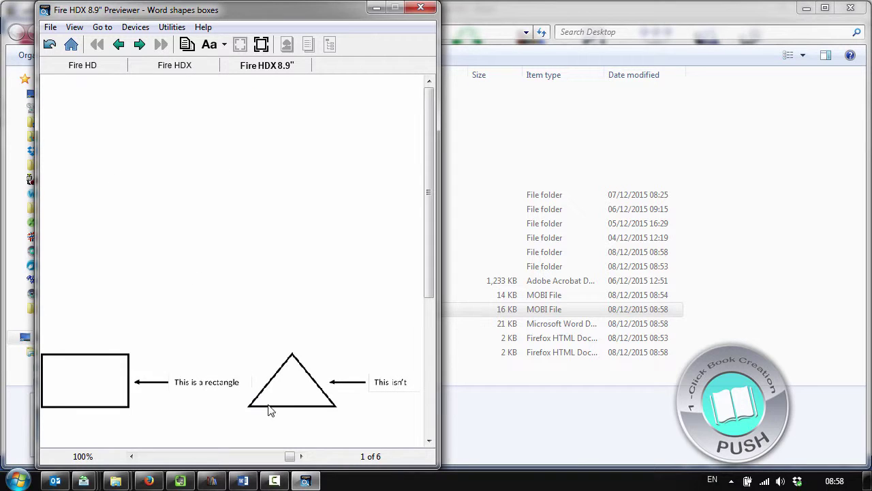
pyautogui.scroll(-2, 283, 382)
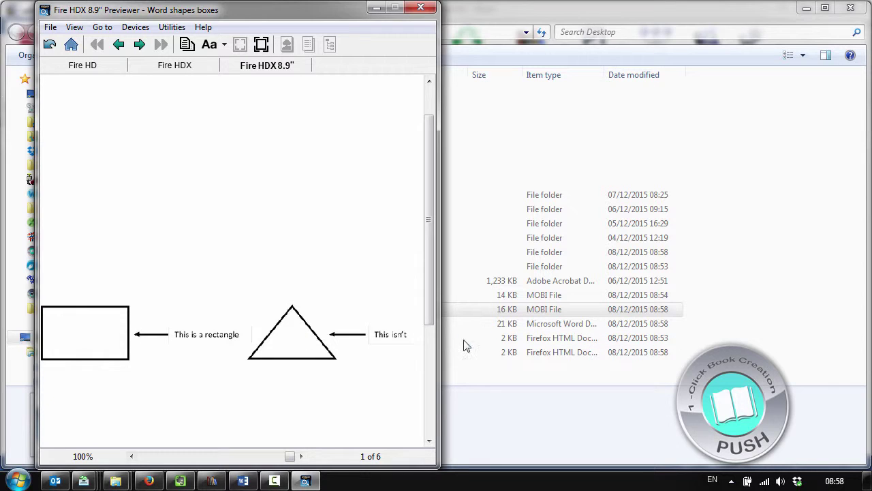
pyautogui.scroll(-4, 266, 327)
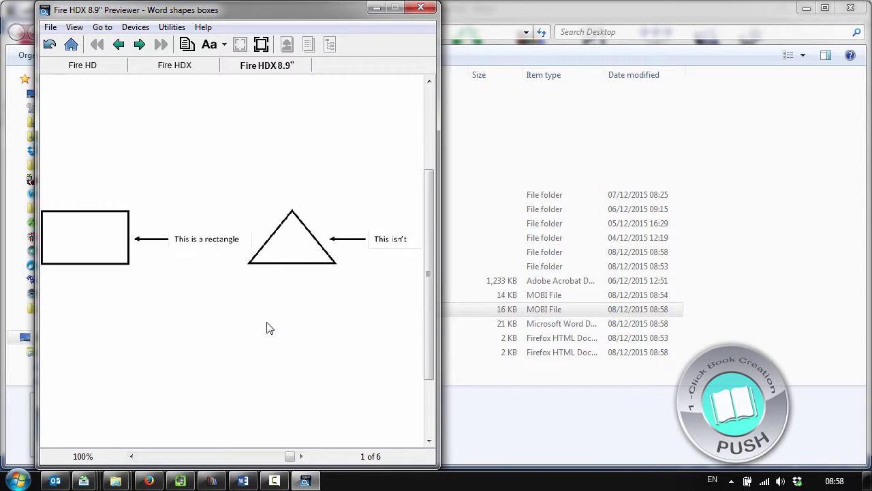
pyautogui.scroll(4, 288, 405)
pyautogui.scroll(-6, 282, 312)
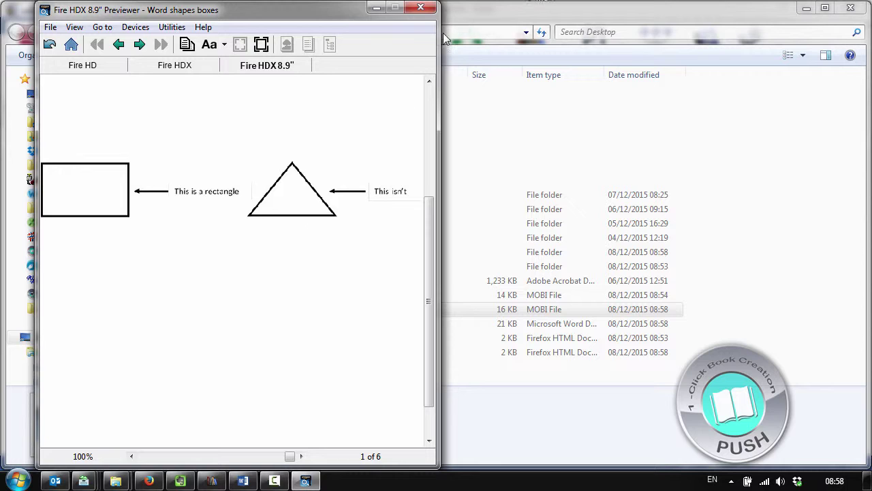
pyautogui.click(420, 8)
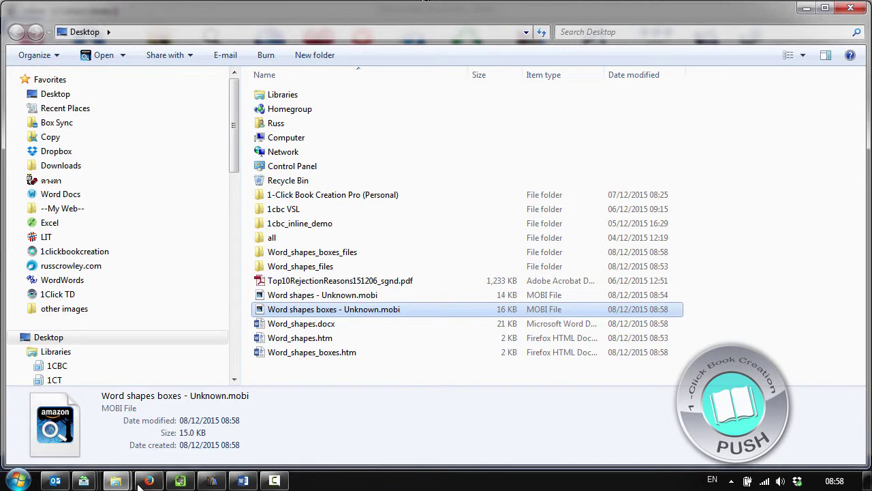
# Switch to the Word_shapes_boxes document in Word and hide the paragraph marks.
pyautogui.moveTo(212, 483)
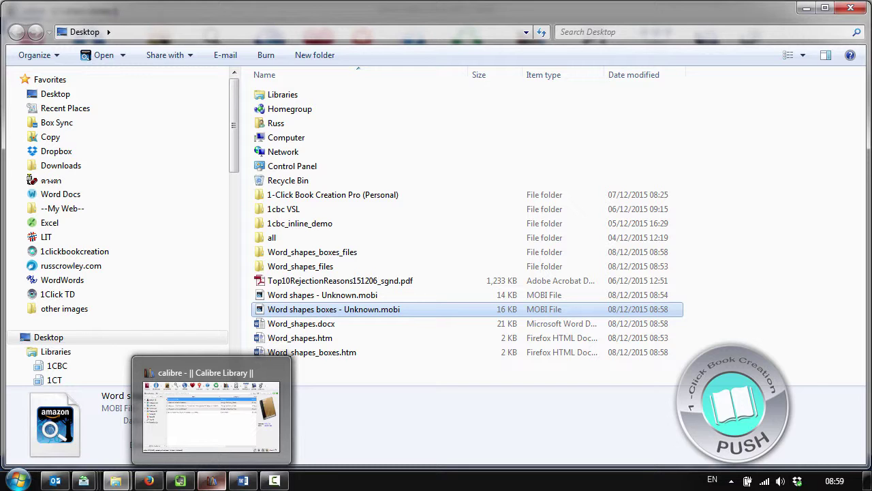
pyautogui.click(243, 481)
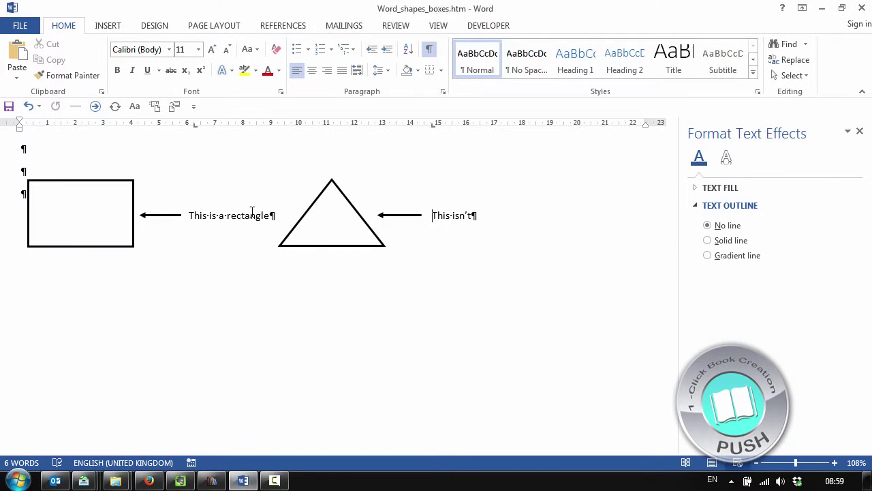
pyautogui.click(429, 50)
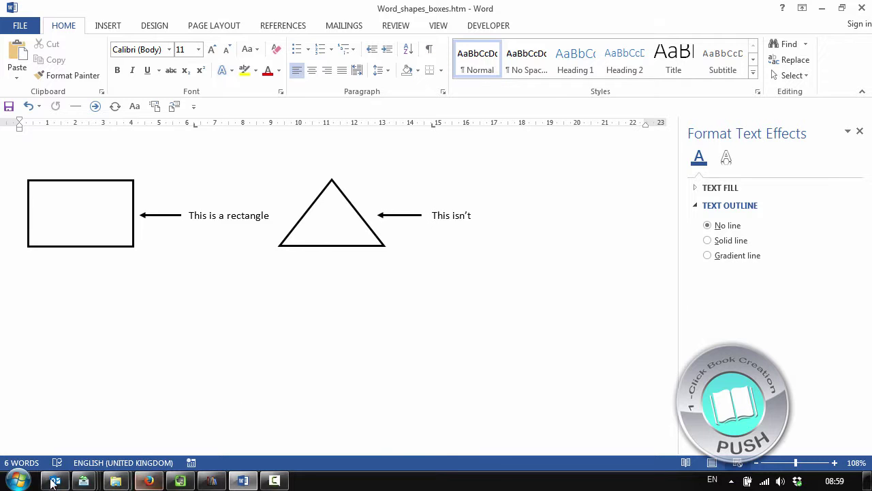
# Launch Photoshop and paste a screenshot of the Word window into a new document.
pyautogui.click(19, 481)
pyautogui.click(51, 41)
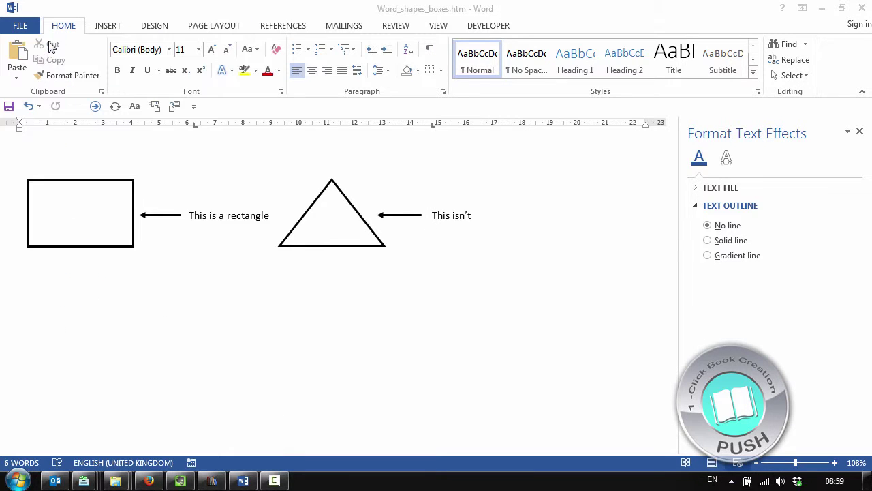
pyautogui.click(333, 8)
pyautogui.hotkey('alt', 'Tab')
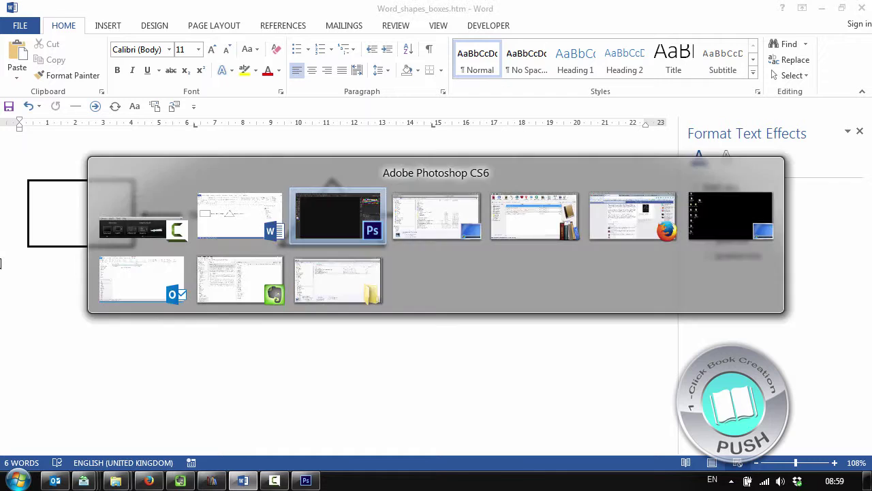
pyautogui.hotkey('ctrl', 'n')
pyautogui.press('Return')
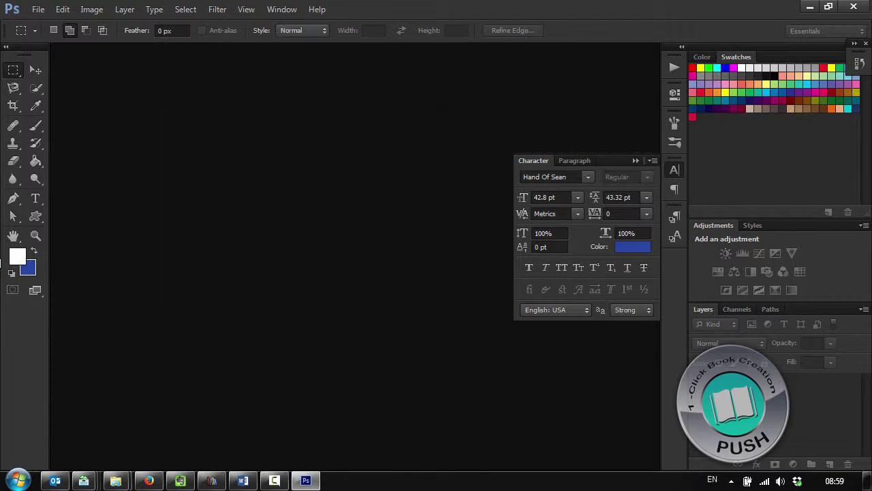
pyautogui.hotkey('ctrl', 'v')
# Crop the pasted screenshot to the row containing the rectangle, the triangle and their captions.
pyautogui.press('z')
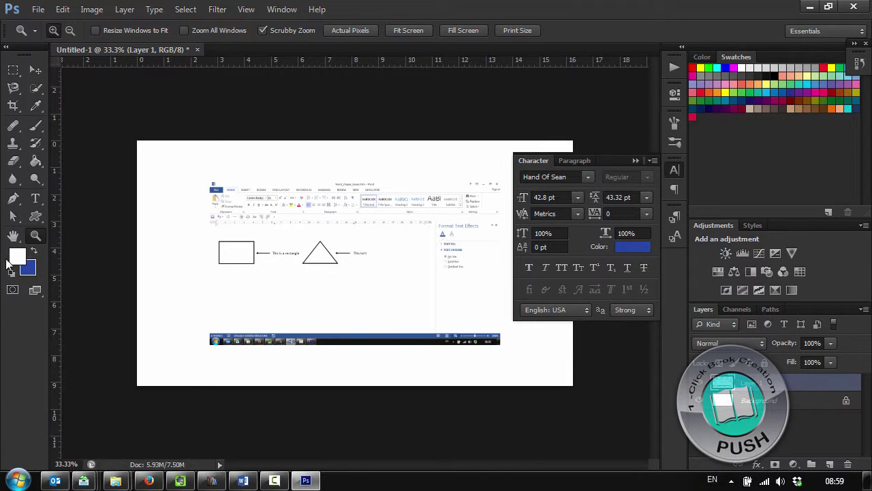
pyautogui.click(219, 221)
pyautogui.click(218, 222)
pyautogui.click(218, 221)
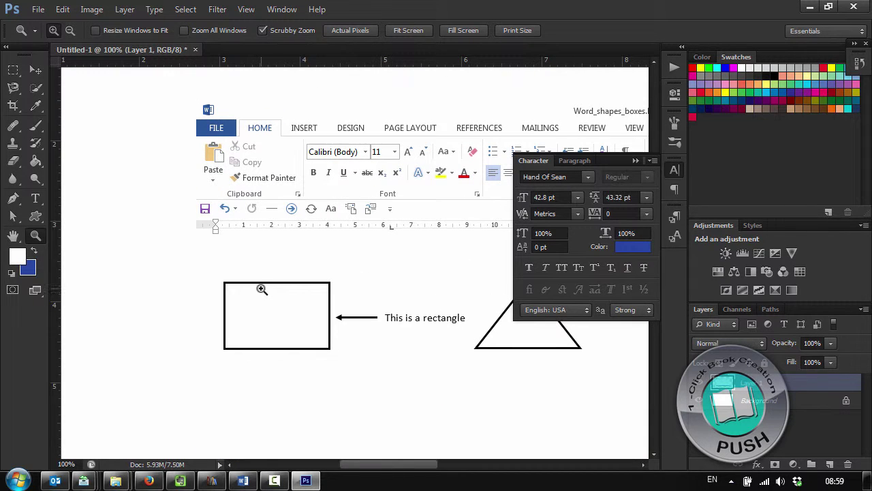
pyautogui.press('c')
pyautogui.moveTo(218, 264); pyautogui.dragTo(423, 364)
pyautogui.press('Return')
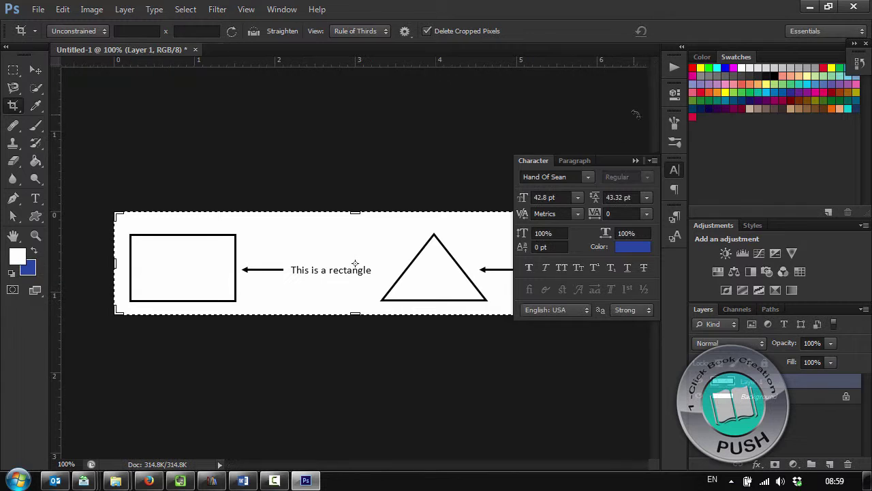
# Trim a little more blank margin beside the "This isn't" caption with the Crop tool.
pyautogui.click(462, 254)
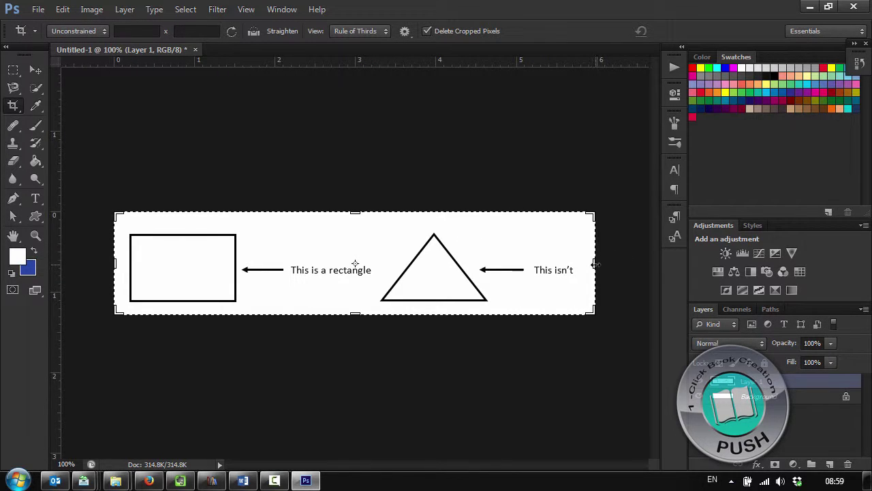
pyautogui.moveTo(594, 264); pyautogui.dragTo(585, 265)
pyautogui.press('Return')
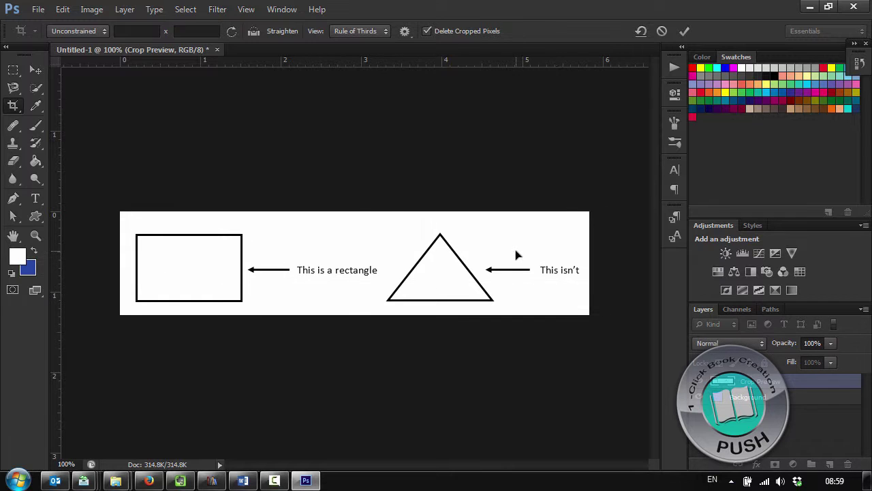
# Try to reduce the image resolution to 72 pixels/inch with Resample Image on.
pyautogui.hotkey('ctrl', 'alt', 'i')
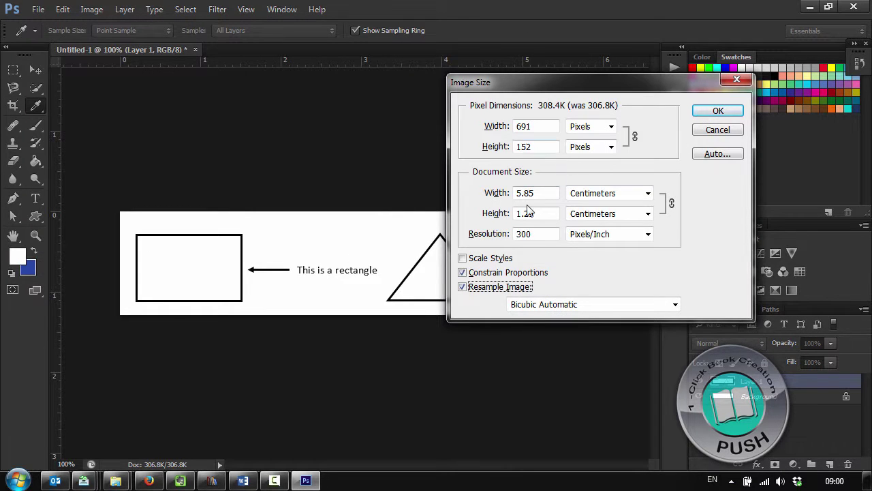
pyautogui.doubleClick(543, 233)
pyautogui.write('72')
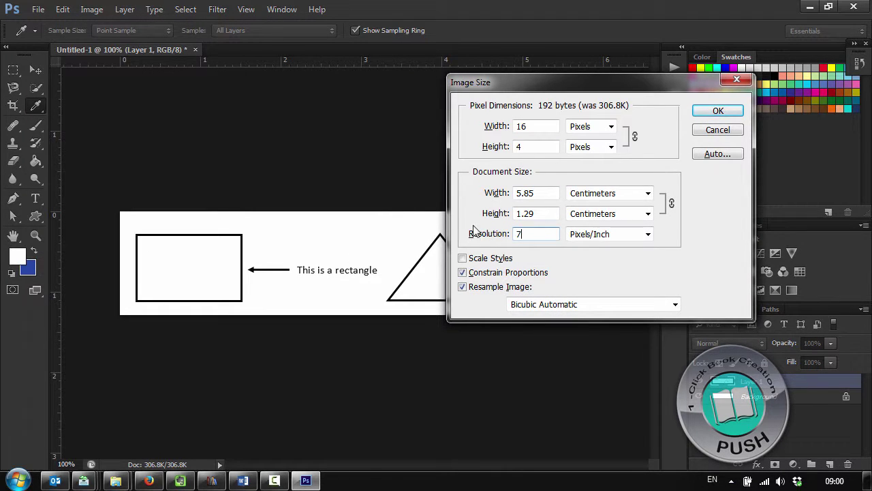
pyautogui.click(718, 111)
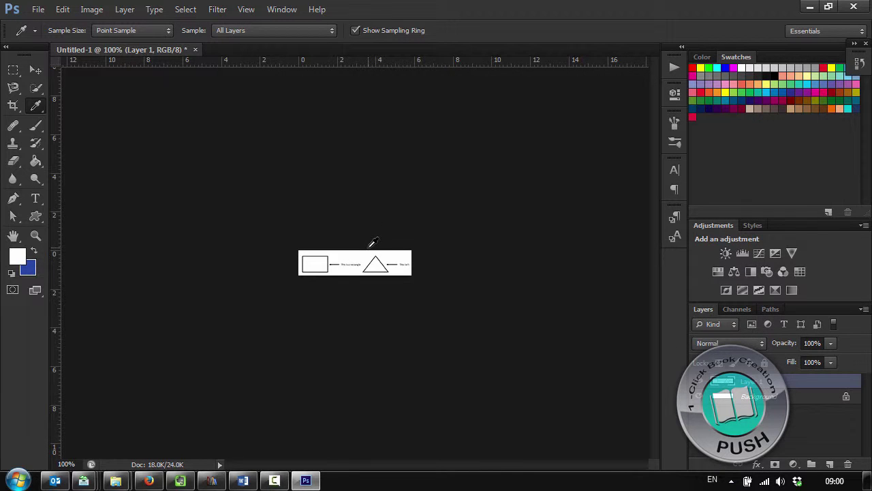
# Set the image resolution to 72 pixels/inch with Resample Image turned off.
pyautogui.hotkey('alt', 'i')
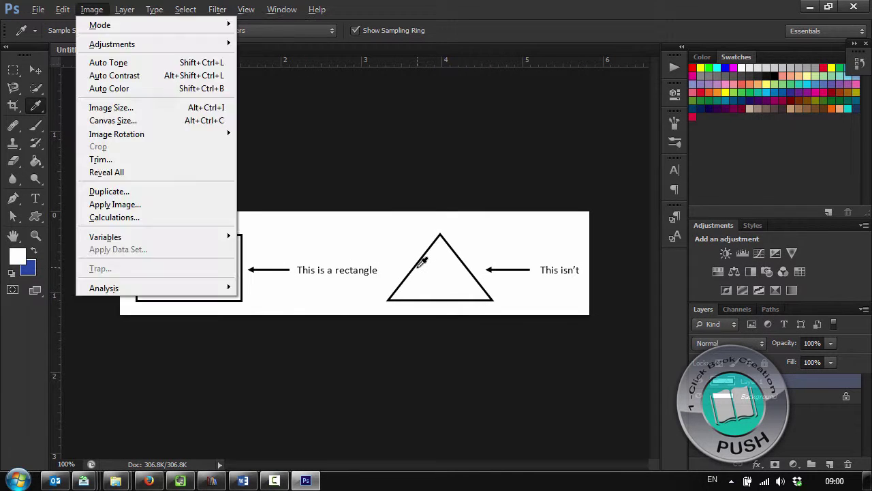
pyautogui.press('i')
pyautogui.click(487, 288)
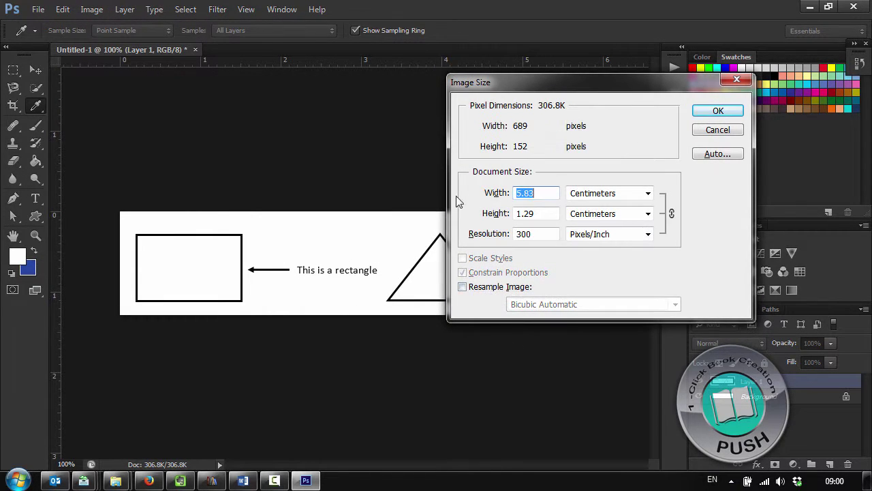
pyautogui.press('Tab')
pyautogui.press('Tab')
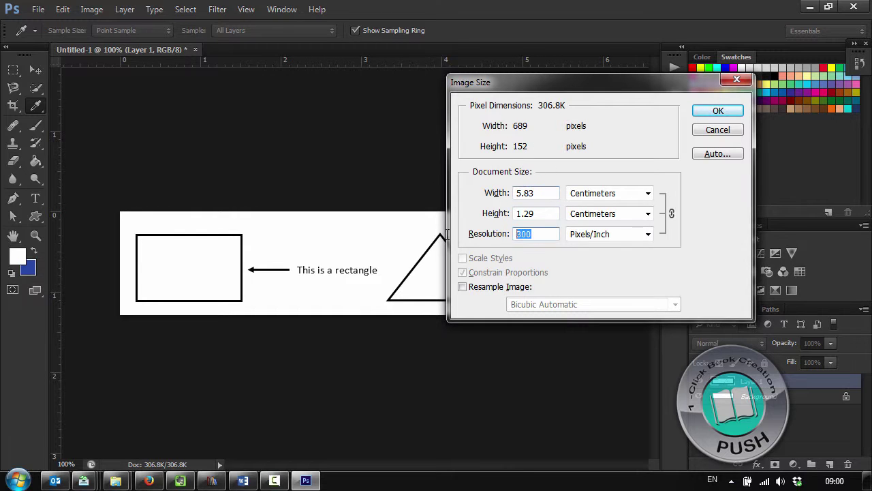
pyautogui.write('72')
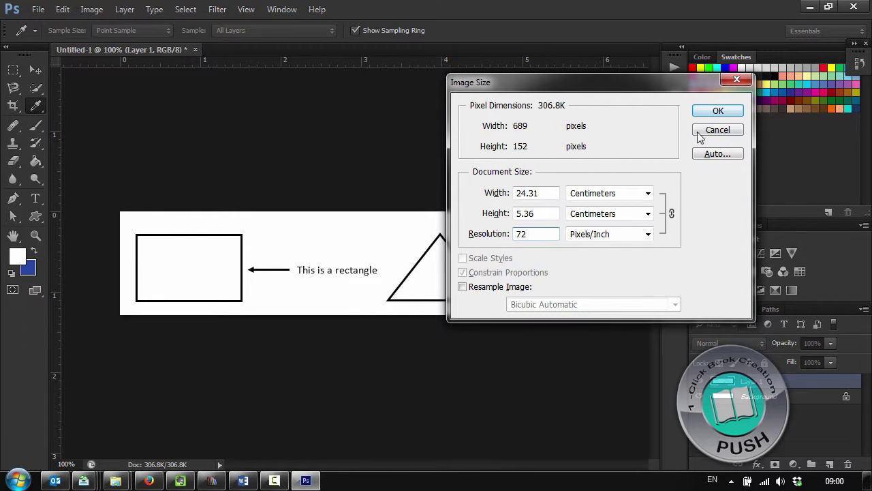
pyautogui.moveTo(553, 229); pyautogui.dragTo(463, 234)
pyautogui.write('300')
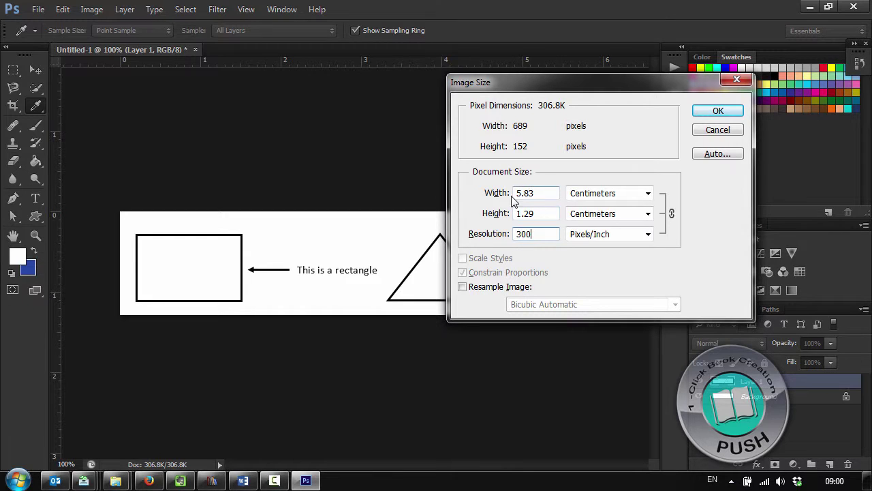
pyautogui.moveTo(533, 233); pyautogui.dragTo(440, 239)
pyautogui.write('72')
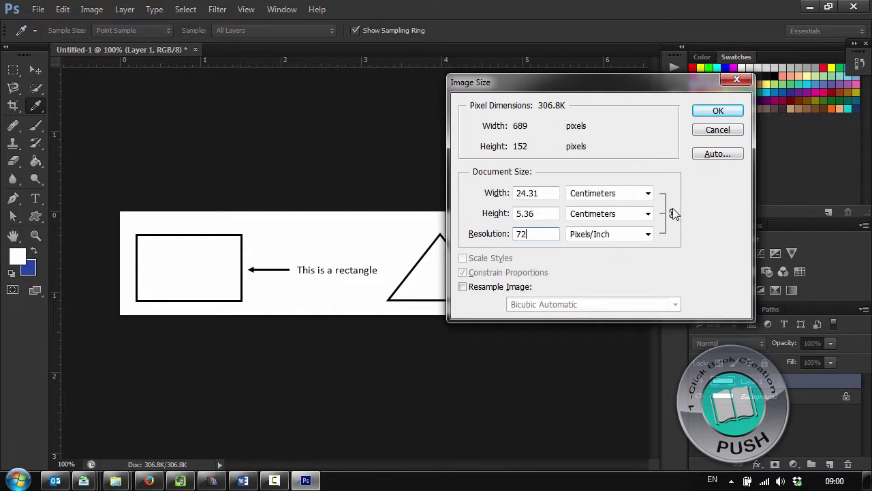
pyautogui.click(718, 111)
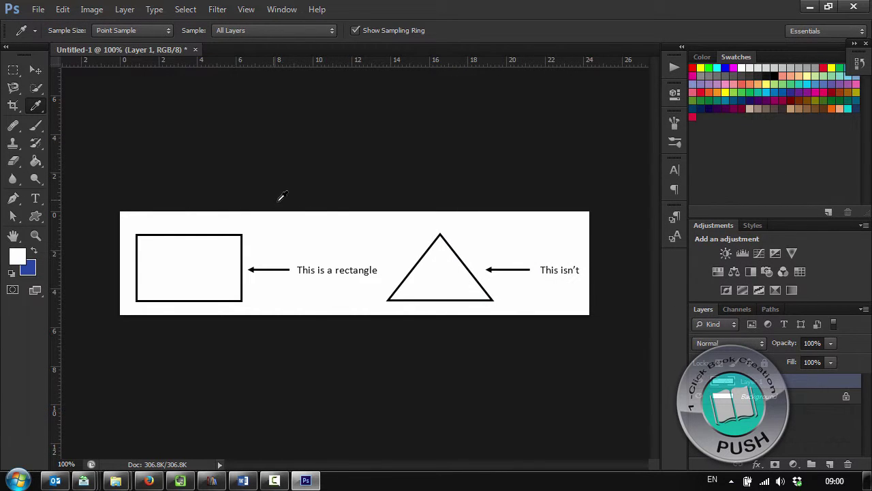
# Save the cropped image to the Desktop as shapes in GIF format and close the untitled document without saving it.
pyautogui.hotkey('ctrl', 's')
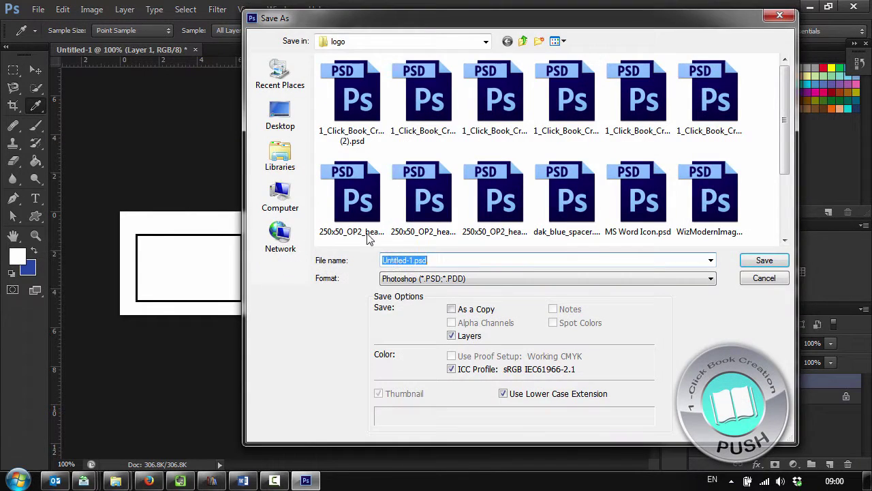
pyautogui.click(280, 155)
pyautogui.click(280, 115)
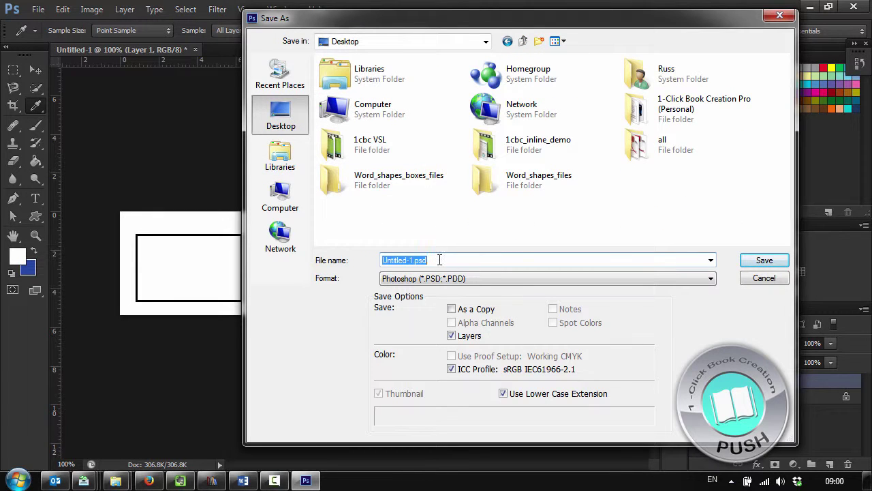
pyautogui.write('shapes')
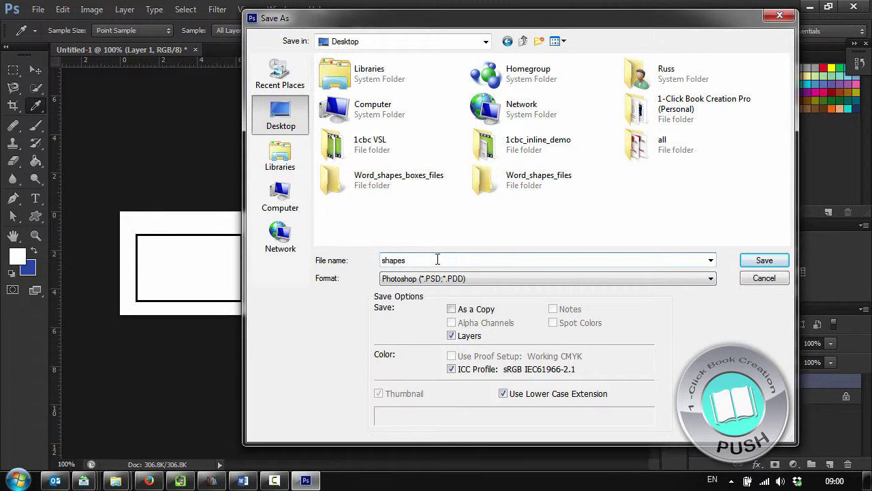
pyautogui.press('Tab')
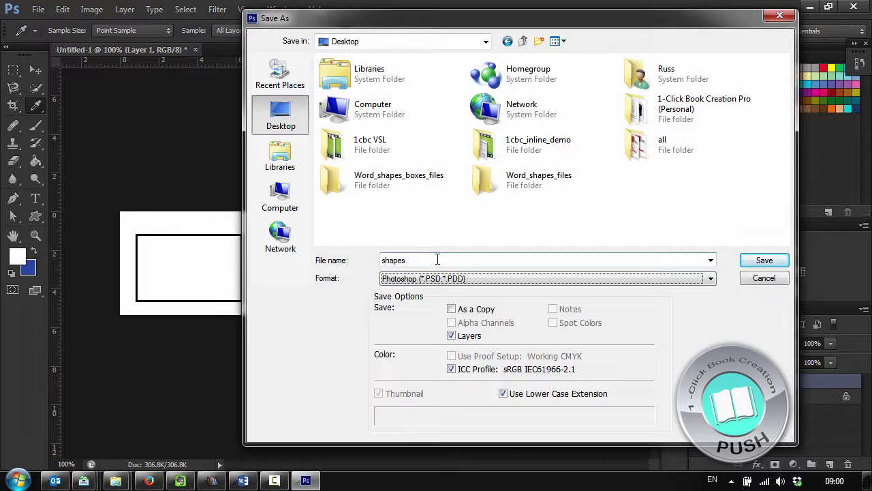
pyautogui.press('c')
pyautogui.press('Return')
pyautogui.press('Return')
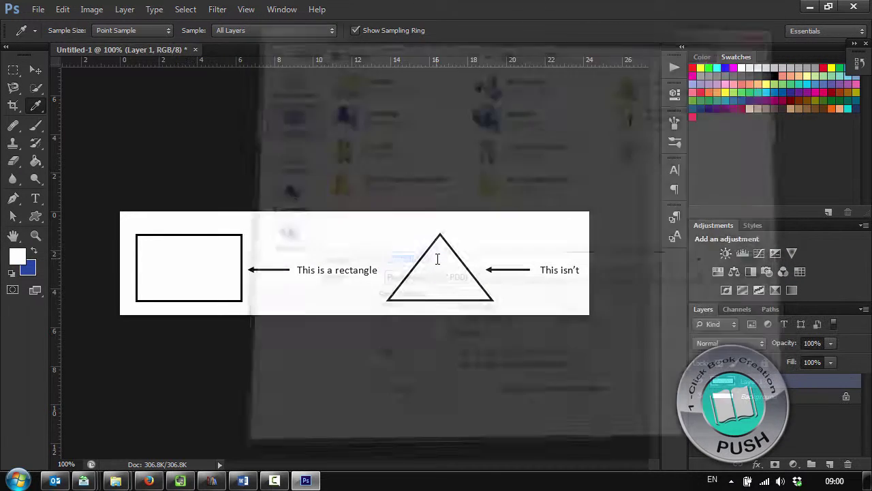
pyautogui.hotkey('ctrl', 'w')
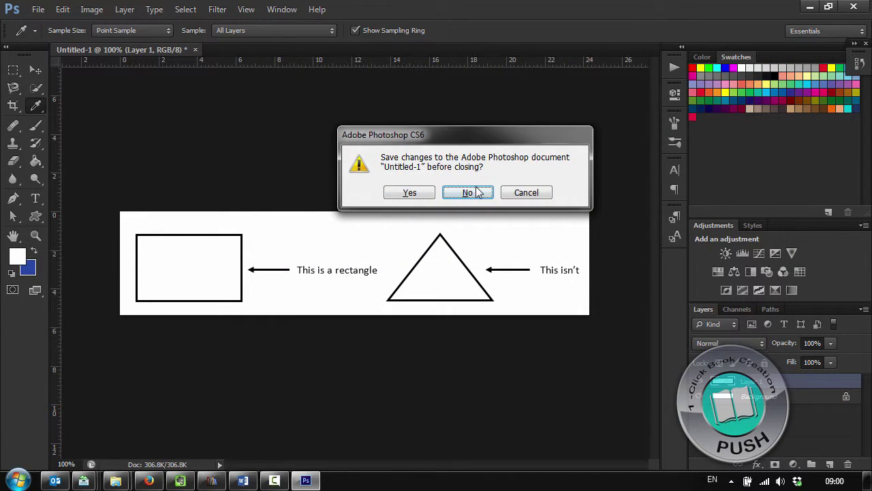
pyautogui.click(468, 192)
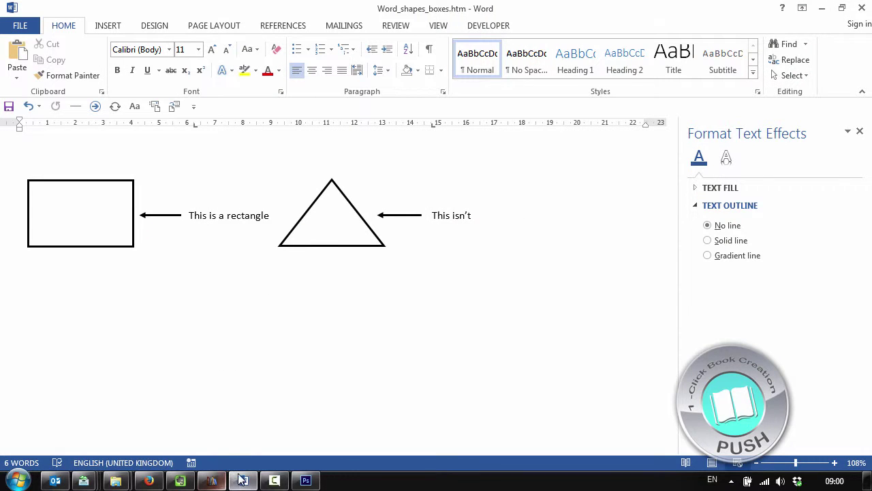
# Switch to Word and replace the text box holding the shapes and captions with the picture shapes.gif from the Desktop.
pyautogui.click(340, 225)
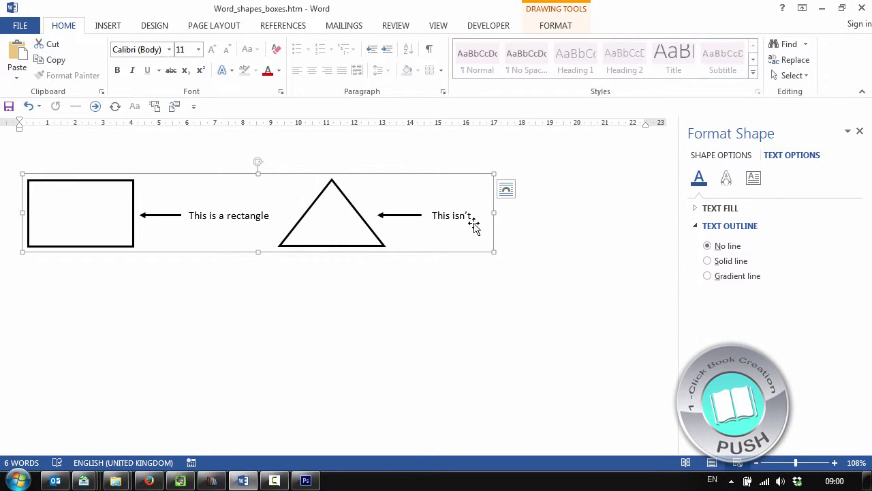
pyautogui.press('Delete')
pyautogui.hotkey('alt', 'n')
pyautogui.press('p')
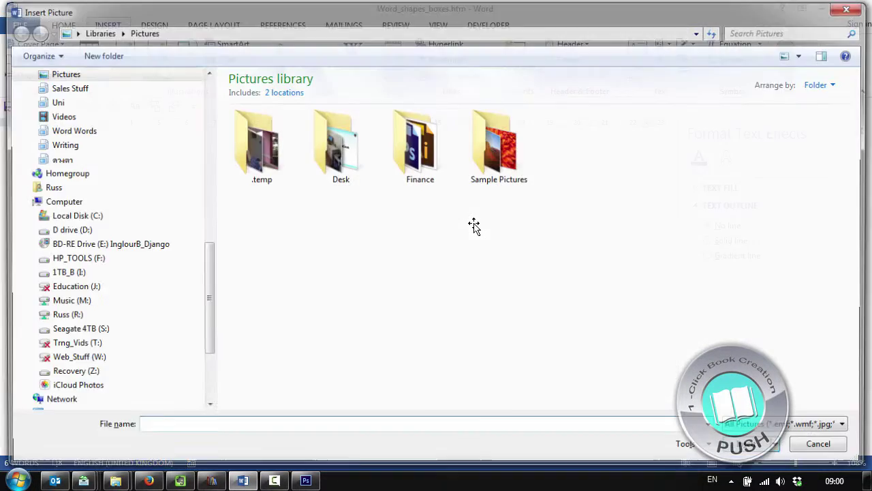
pyautogui.scroll(4, 204, 89)
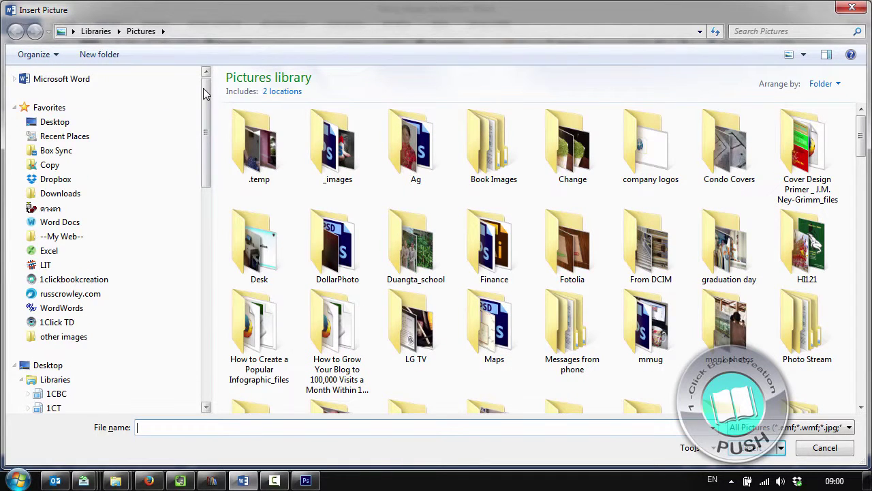
pyautogui.click(58, 121)
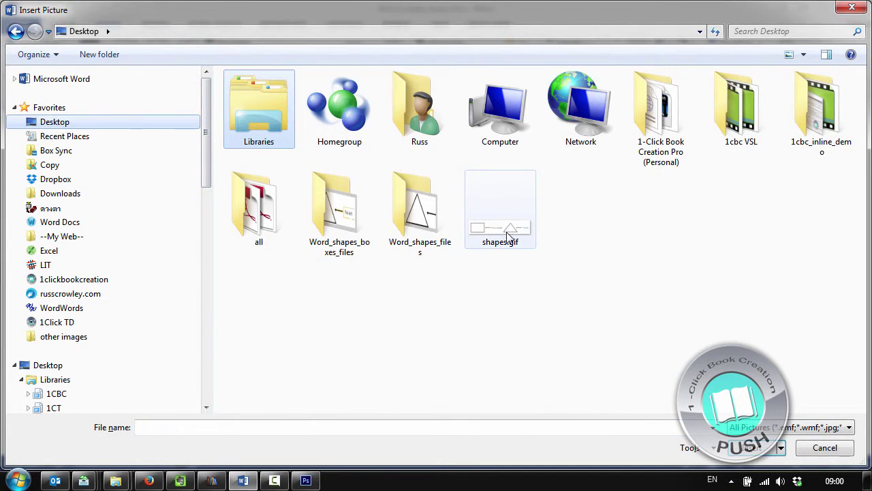
pyautogui.doubleClick(508, 233)
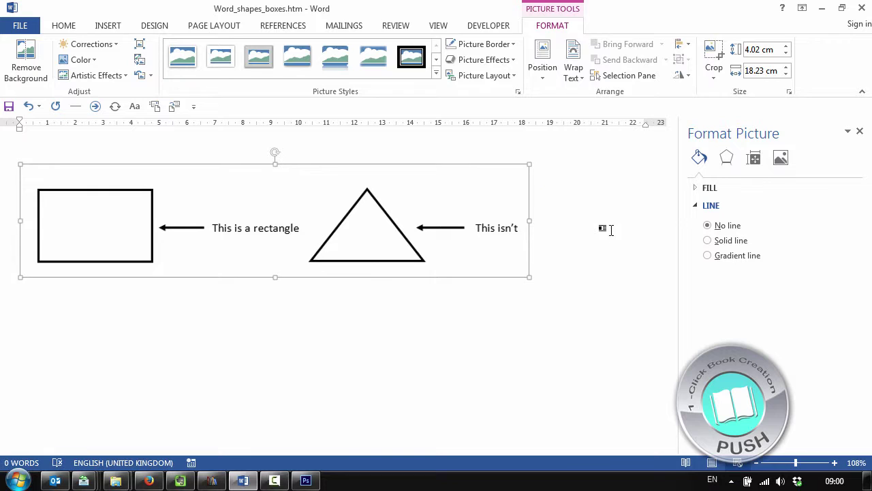
pyautogui.click(609, 230)
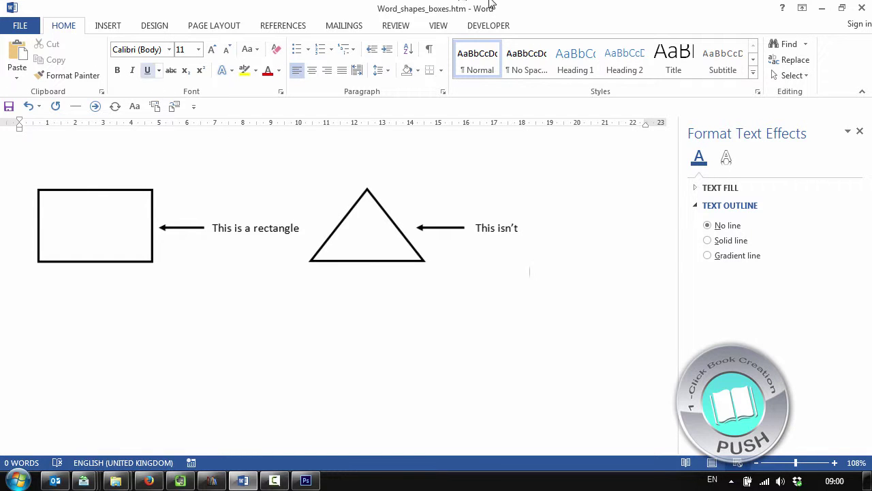
# Save the document to the Desktop as Word_shapes_img.htm in Web Page, Filtered format, accepting the removal of Office-specific tags.
pyautogui.click(20, 25)
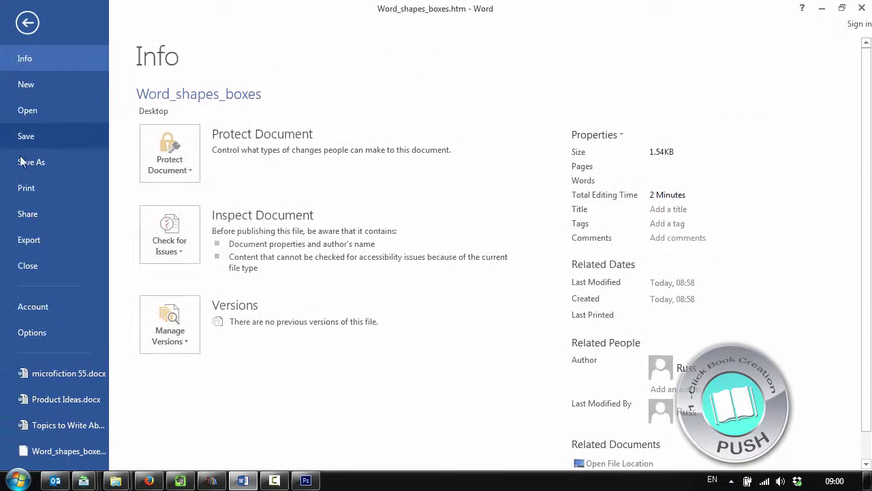
pyautogui.click(31, 162)
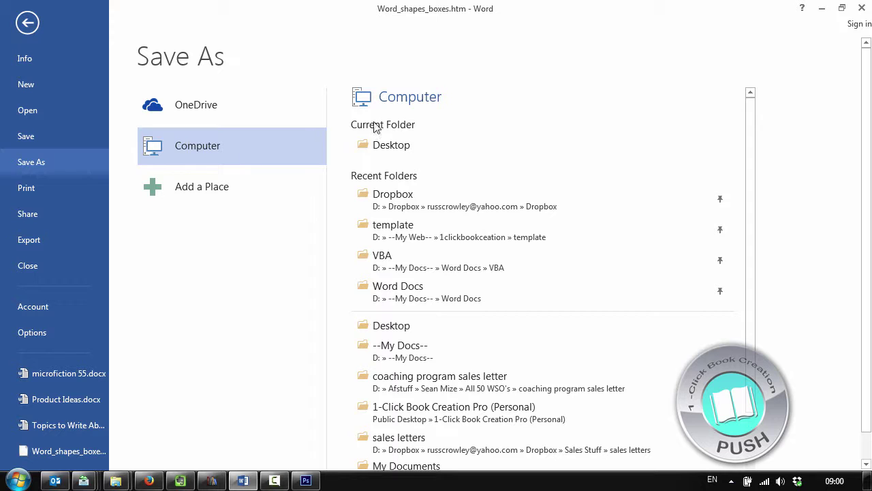
pyautogui.click(426, 142)
pyautogui.click(159, 334)
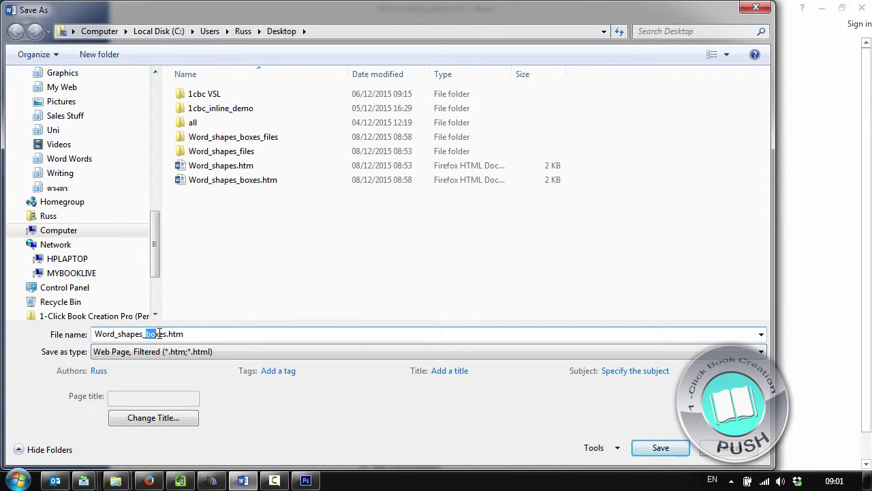
pyautogui.press('Return')
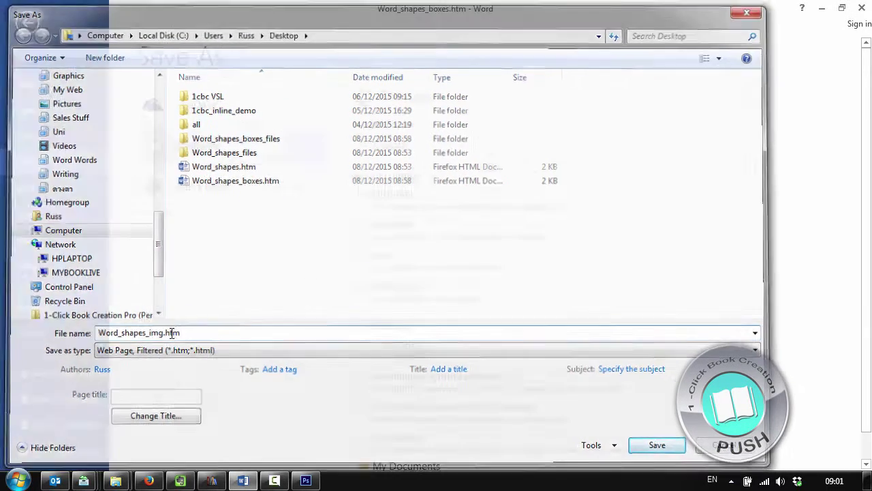
pyautogui.click(413, 294)
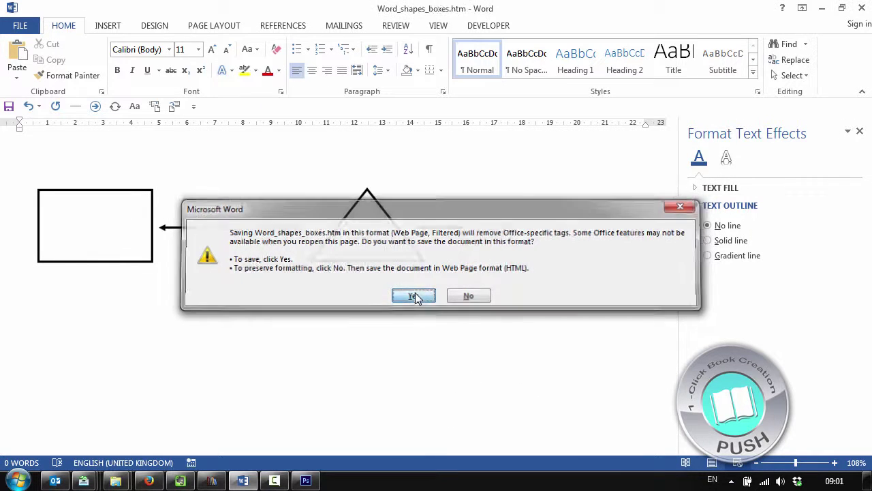
# Switch to calibre, add Word_shapes_img.htm from the Desktop as a book and convert it to MOBI.
pyautogui.click(215, 482)
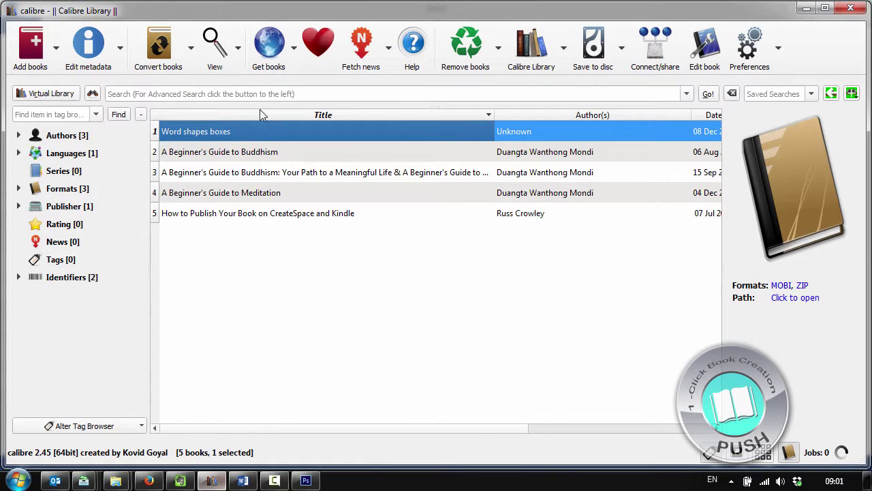
pyautogui.click(55, 48)
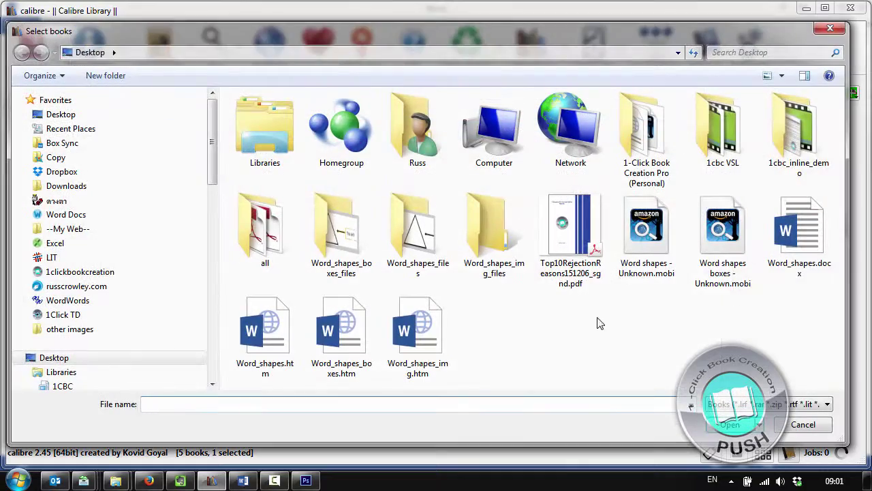
pyautogui.doubleClick(425, 337)
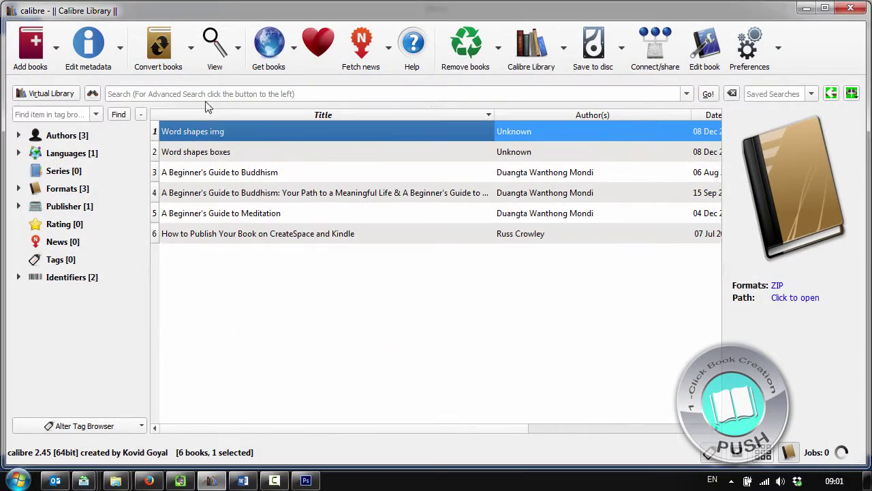
pyautogui.click(167, 49)
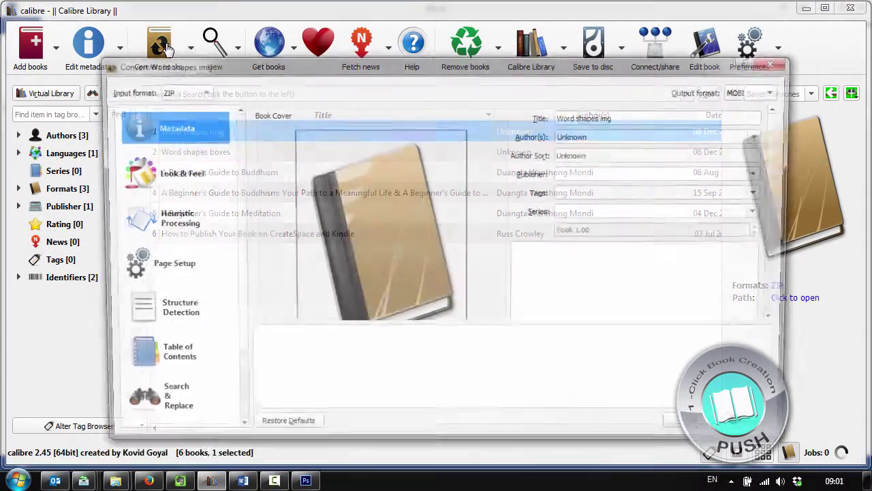
pyautogui.click(696, 429)
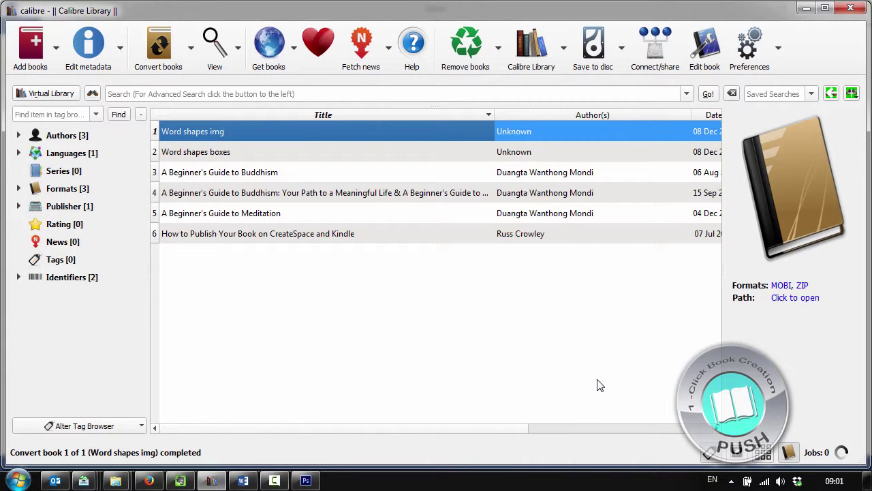
# Save the MOBI format of the Word shapes img book to the Desktop.
pyautogui.rightClick(780, 287)
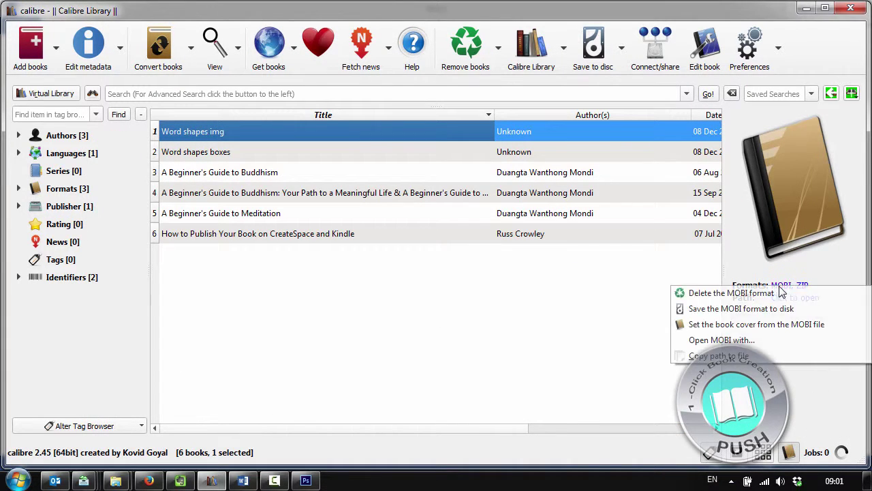
pyautogui.click(741, 308)
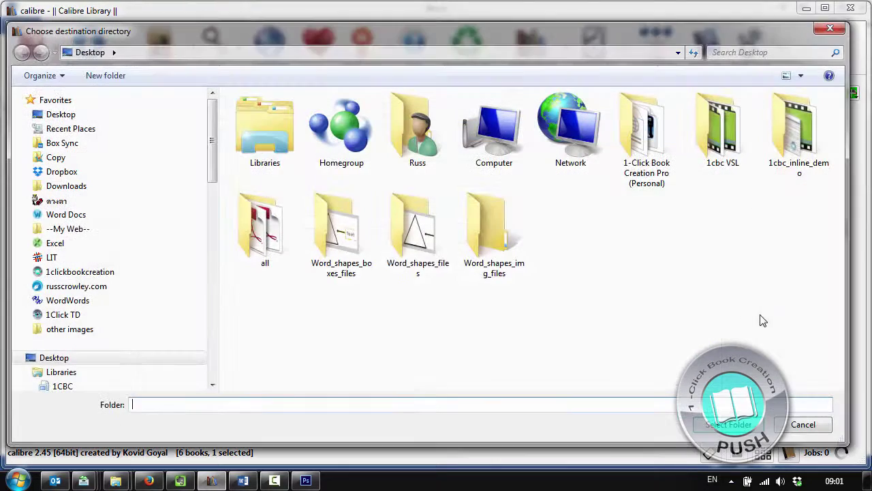
pyautogui.click(726, 425)
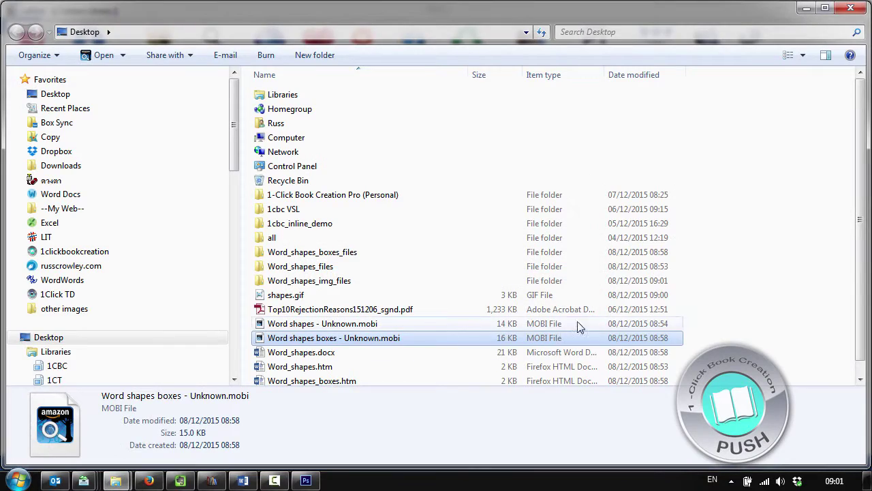
# Open Word shapes img - Unknown.mobi in Kindle Previewer, examine how the image of shapes and captions is laid out, and close the preview.
pyautogui.click(359, 352)
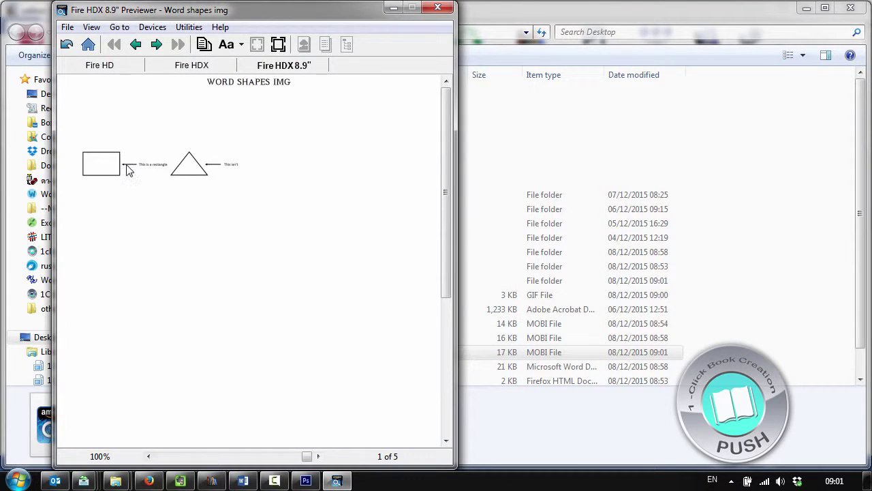
pyautogui.scroll(-5, 347, 297)
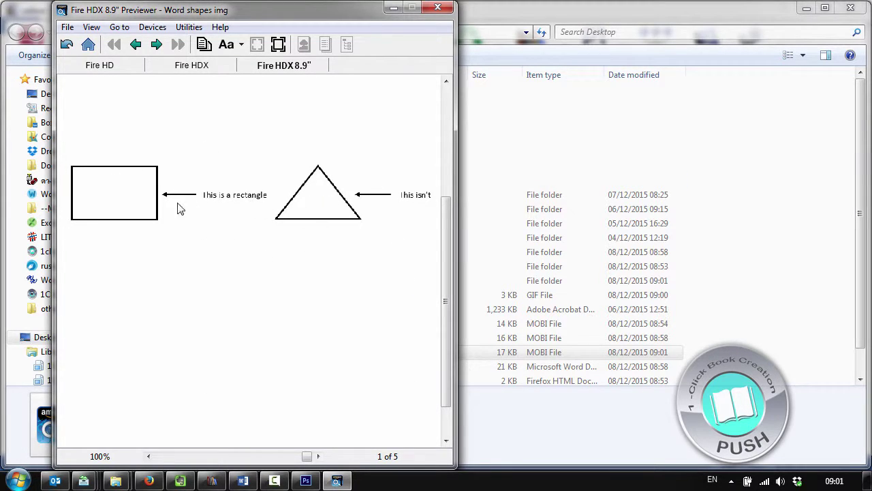
pyautogui.scroll(5, 227, 153)
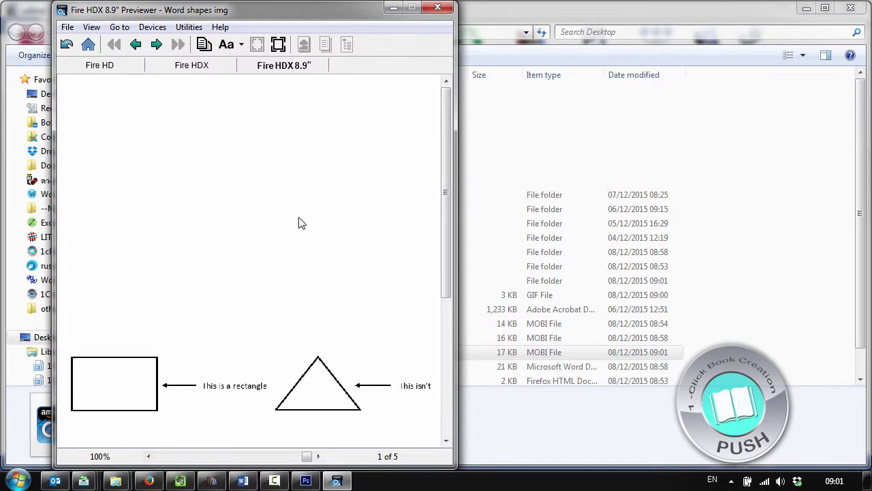
pyautogui.scroll(-1, 218, 358)
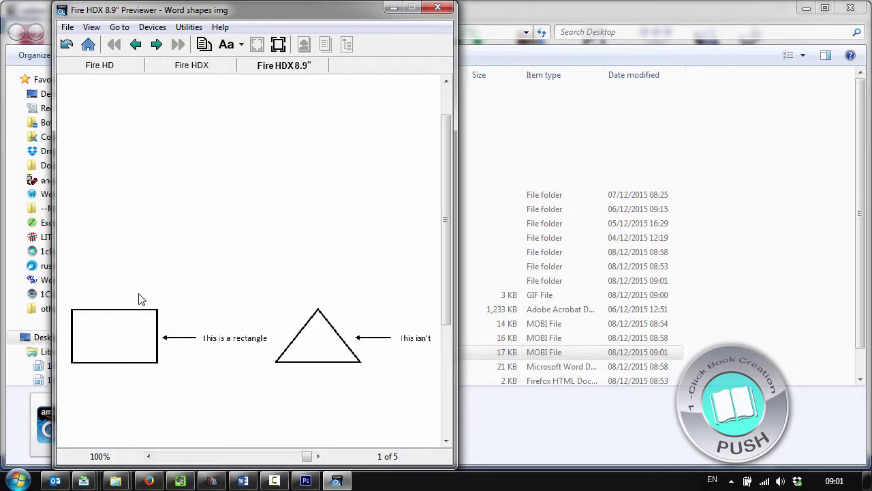
pyautogui.click(443, 8)
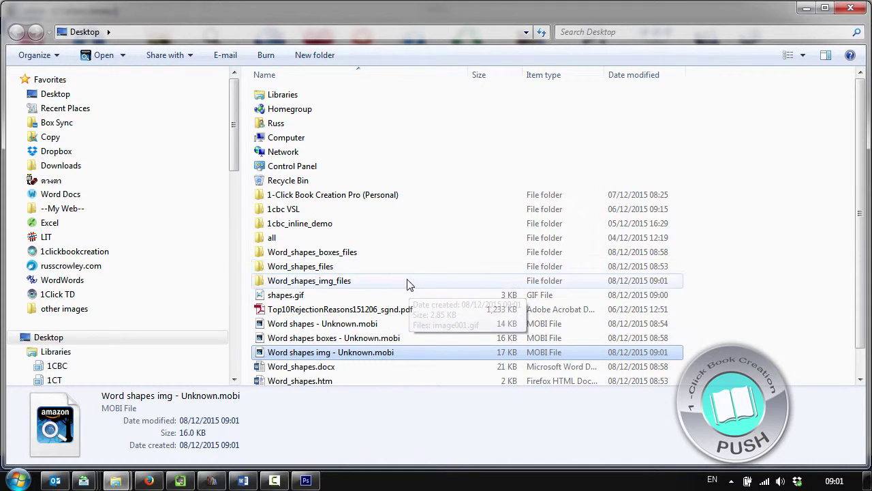
pyautogui.scroll(-1, 384, 271)
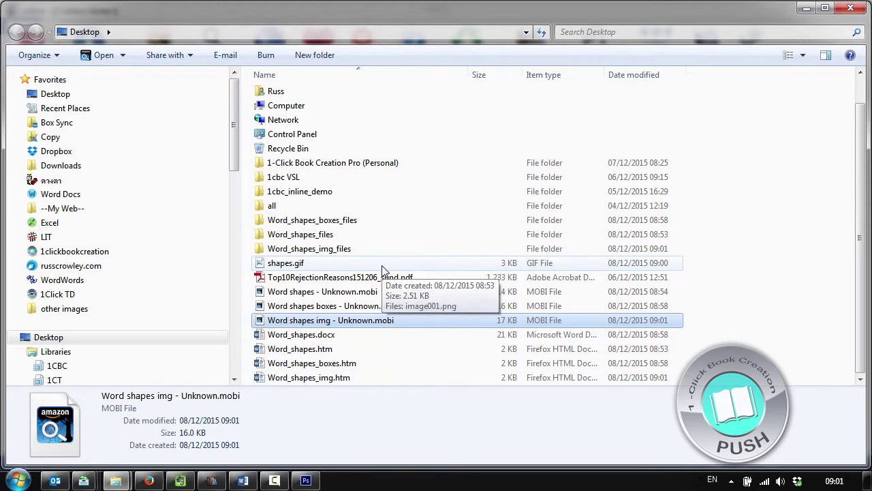